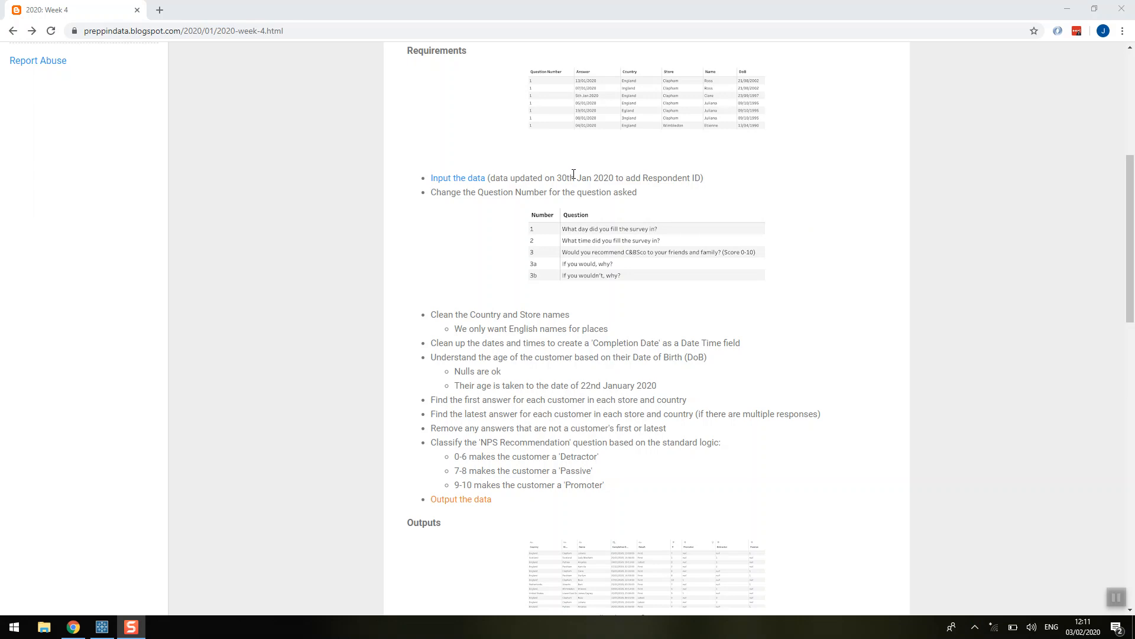
Switch to Tableau Prep Builder and examine the fields of the PD 2020 Wk 4 Input and Store Survey Results question sheet inputs.
scroll(570, 177, "up", 1)
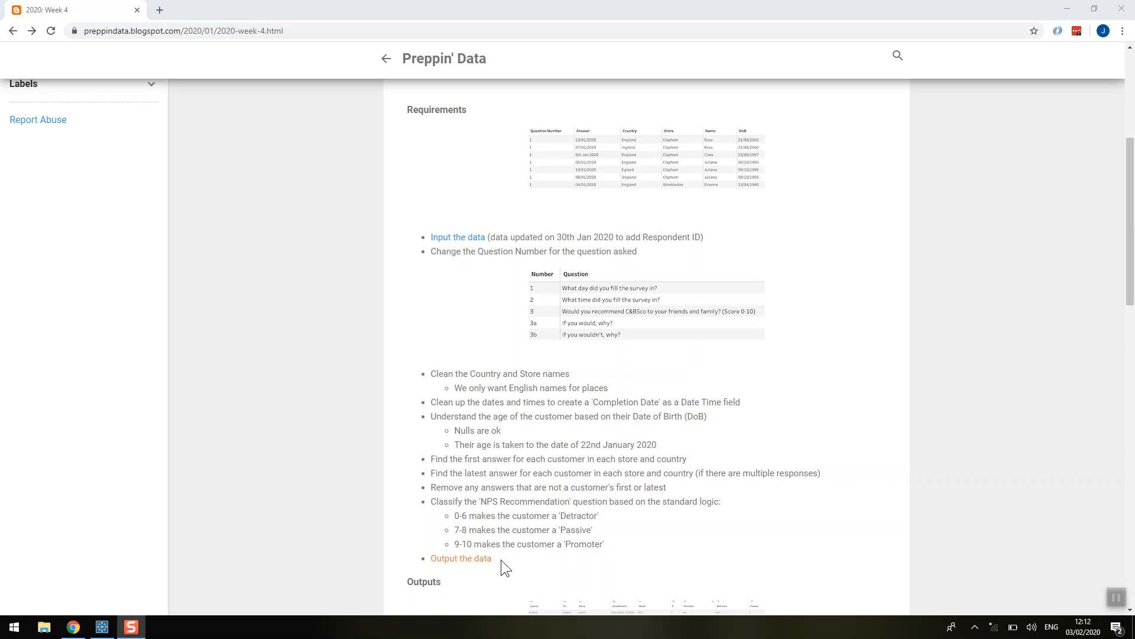
left_click(106, 629)
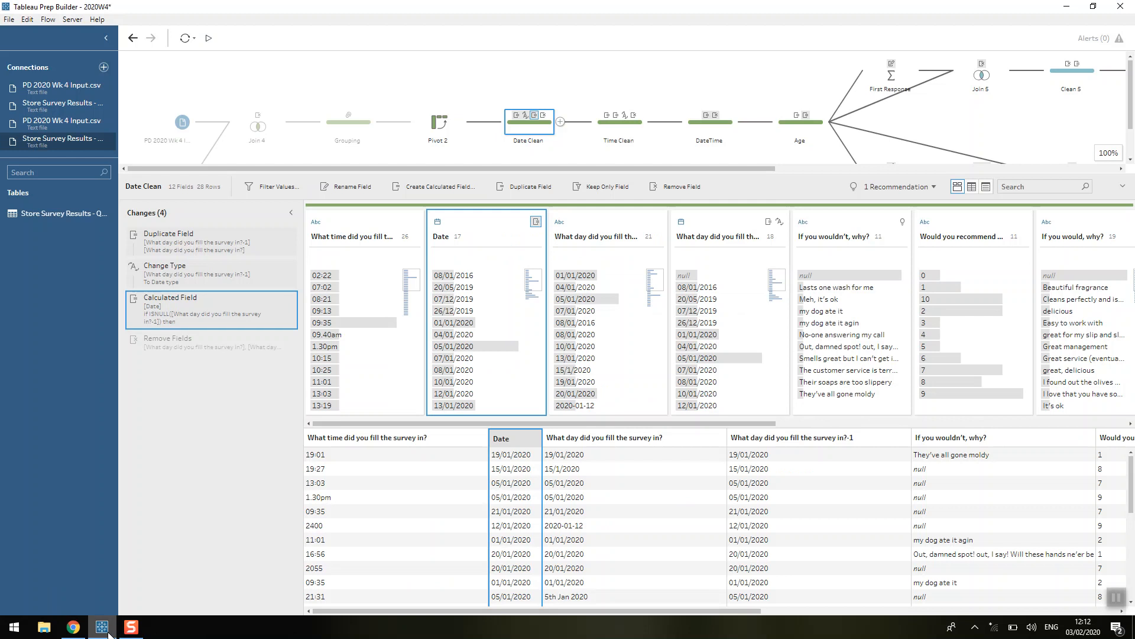
left_click(226, 75)
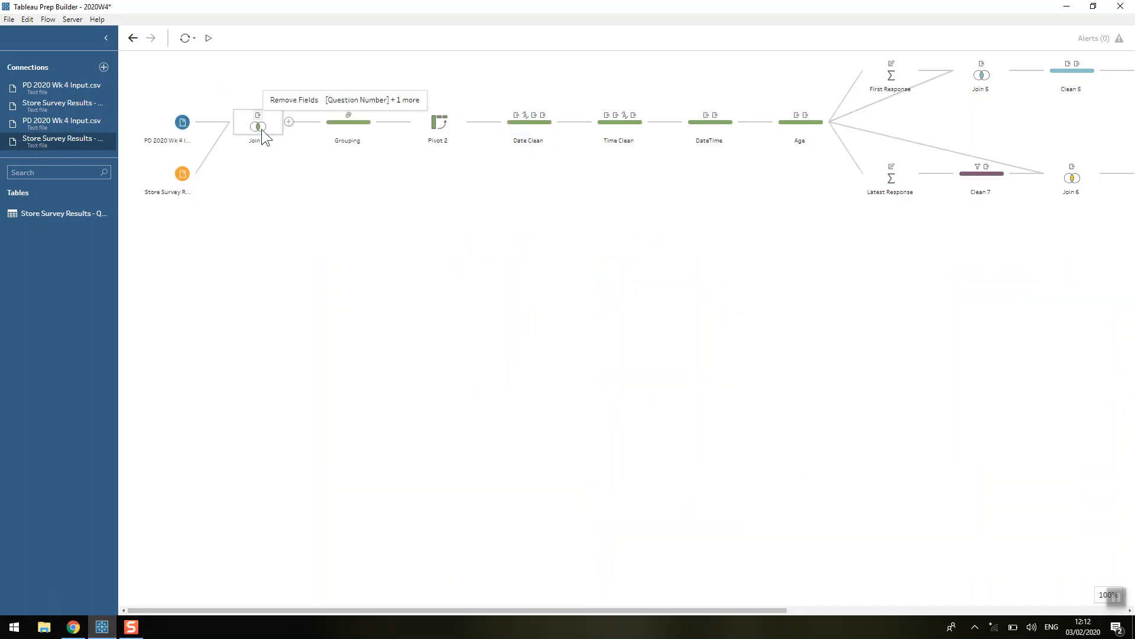
left_click(164, 130)
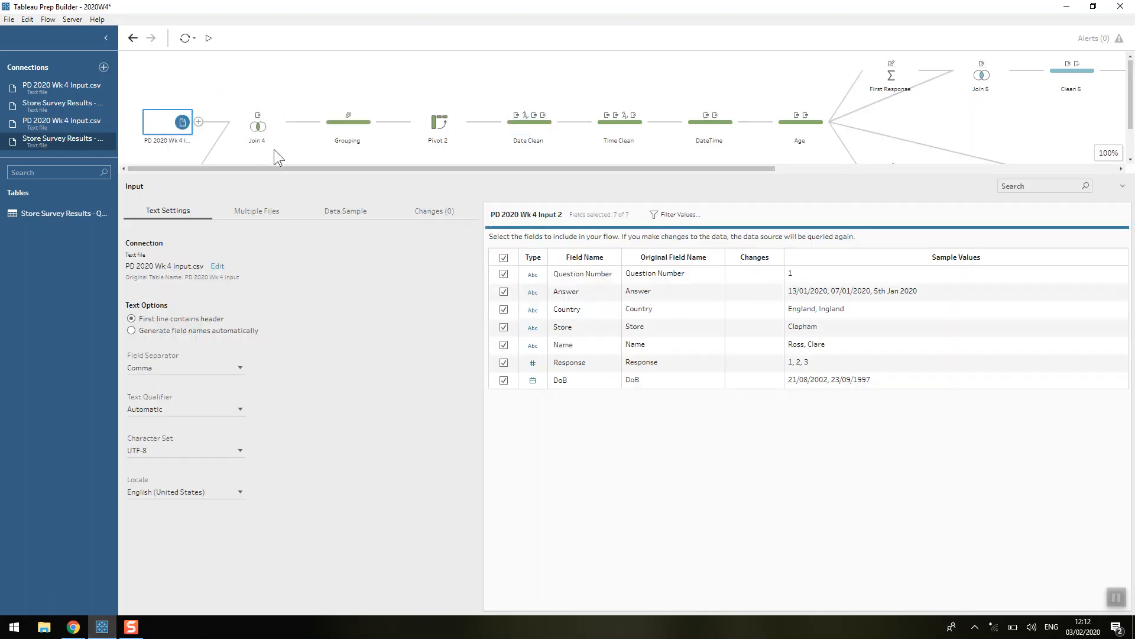
scroll(213, 97, "down", 1)
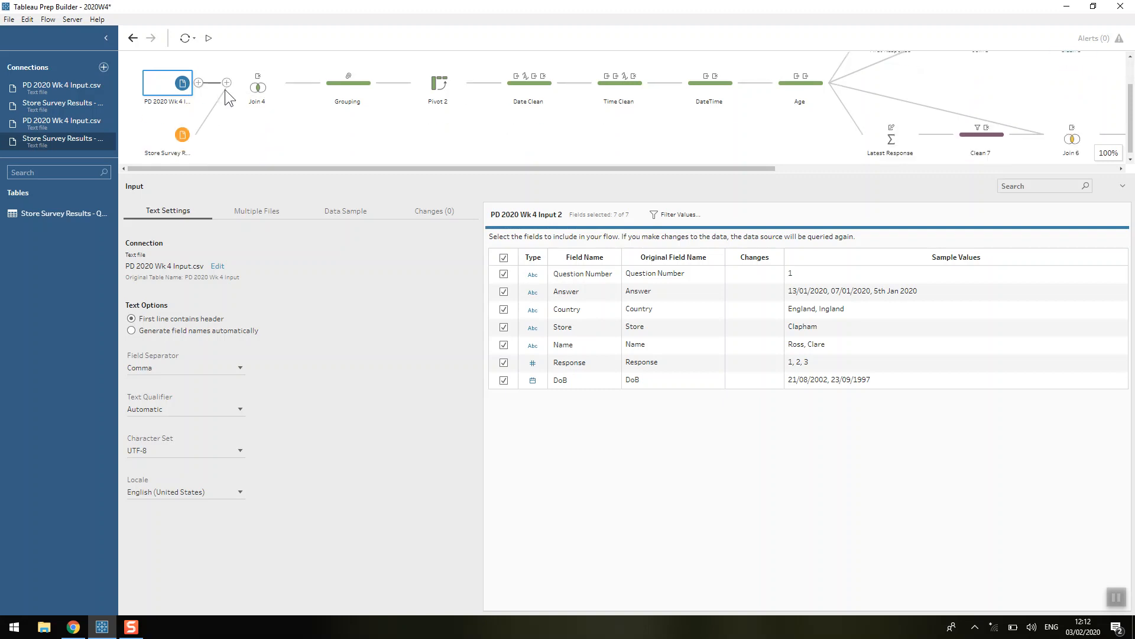
left_click(174, 133)
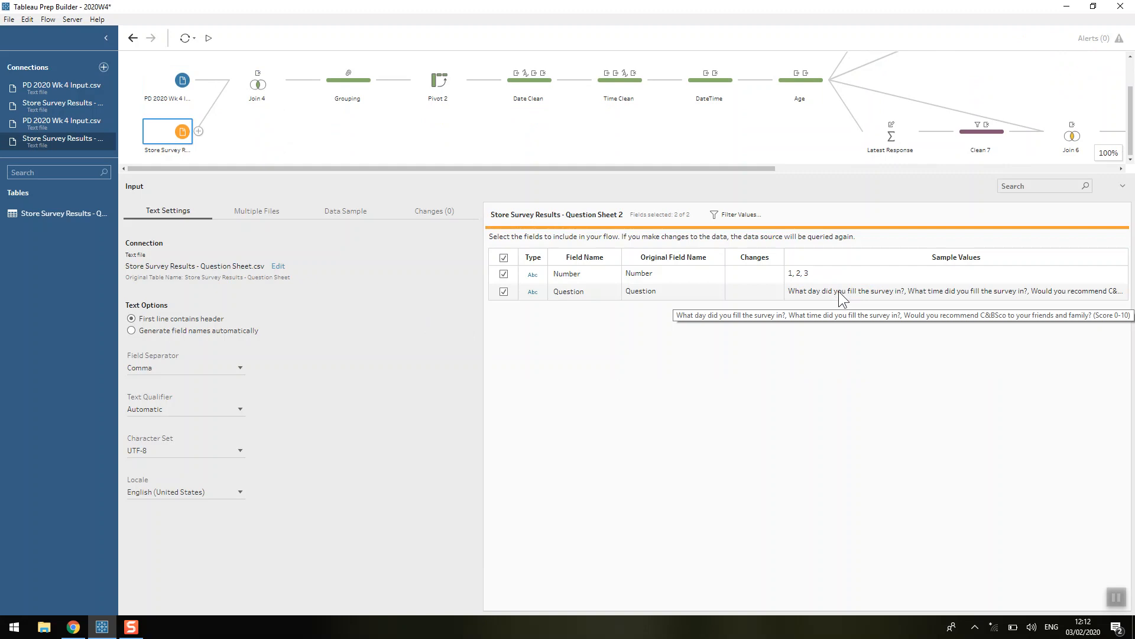
Examine the Join 4 settings that match Question Number to Number, glancing at the Grouping step for comparison.
left_click(265, 90)
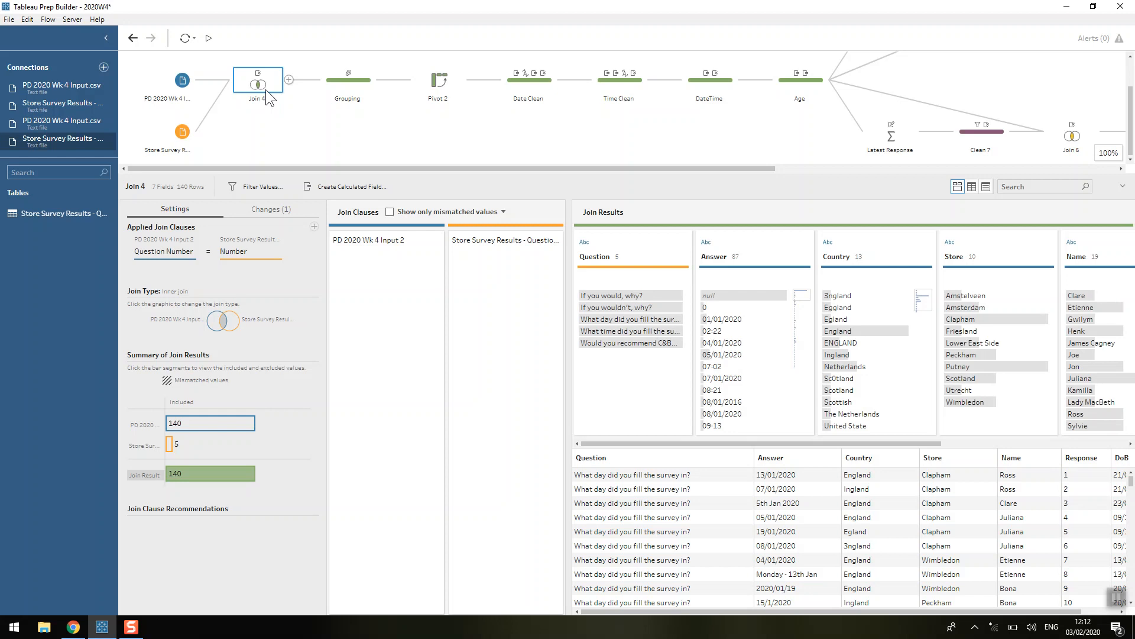
left_click(349, 84)
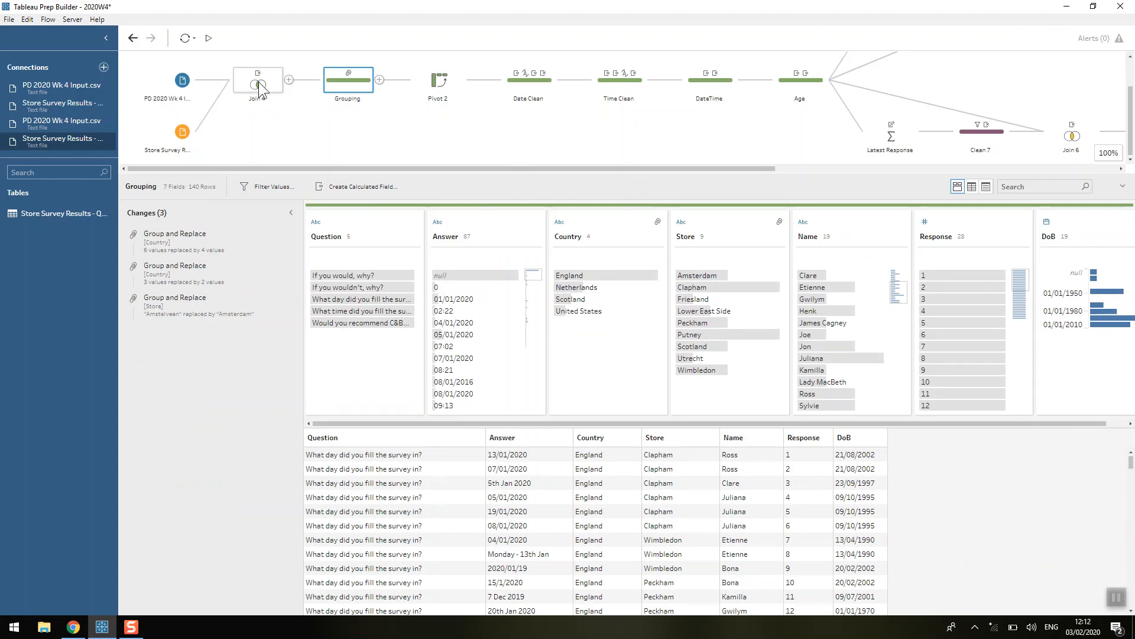
left_click(260, 90)
In the Grouping step, view the first Country Group and Replace change and the grouping methods available for that field.
left_click(341, 80)
left_click(657, 236)
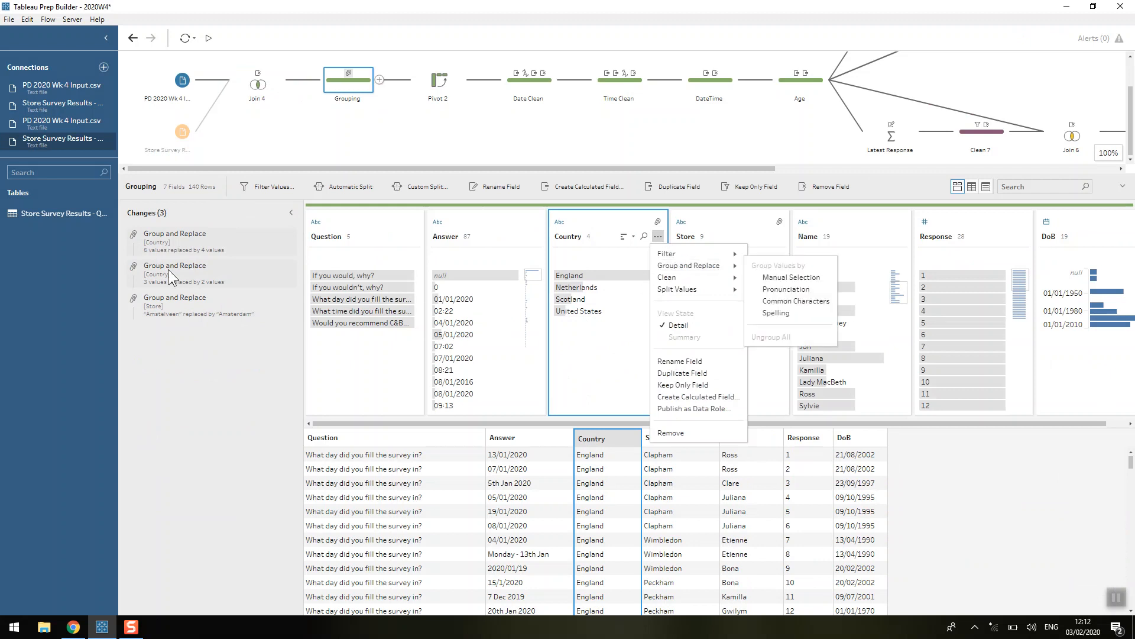
left_click(157, 238)
left_click(158, 244)
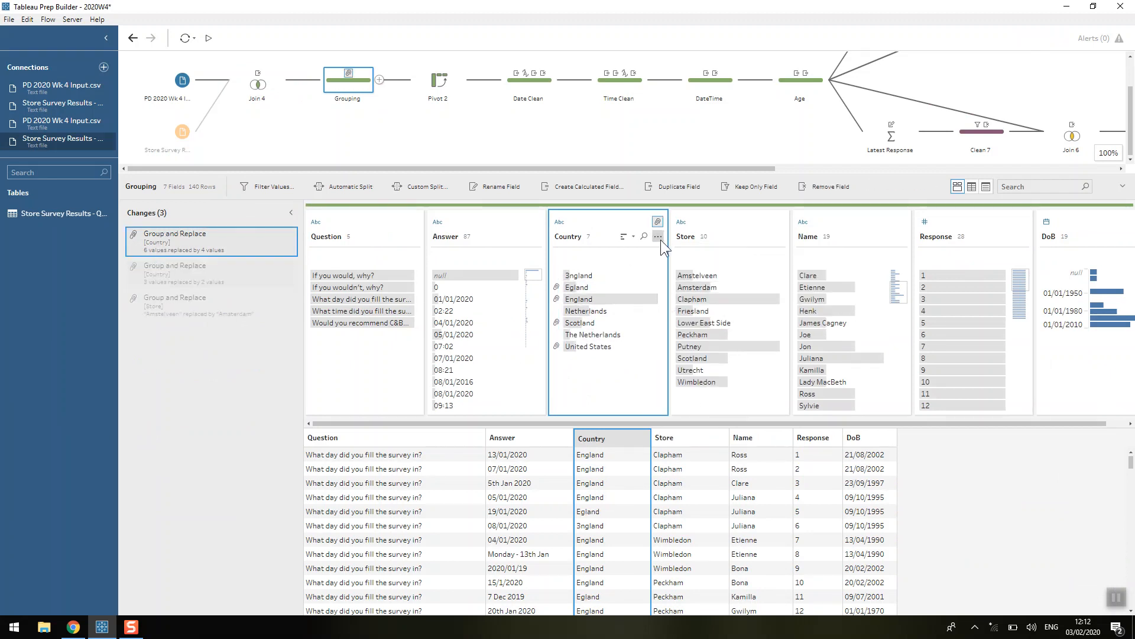
left_click(658, 237)
mouse_move(688, 264)
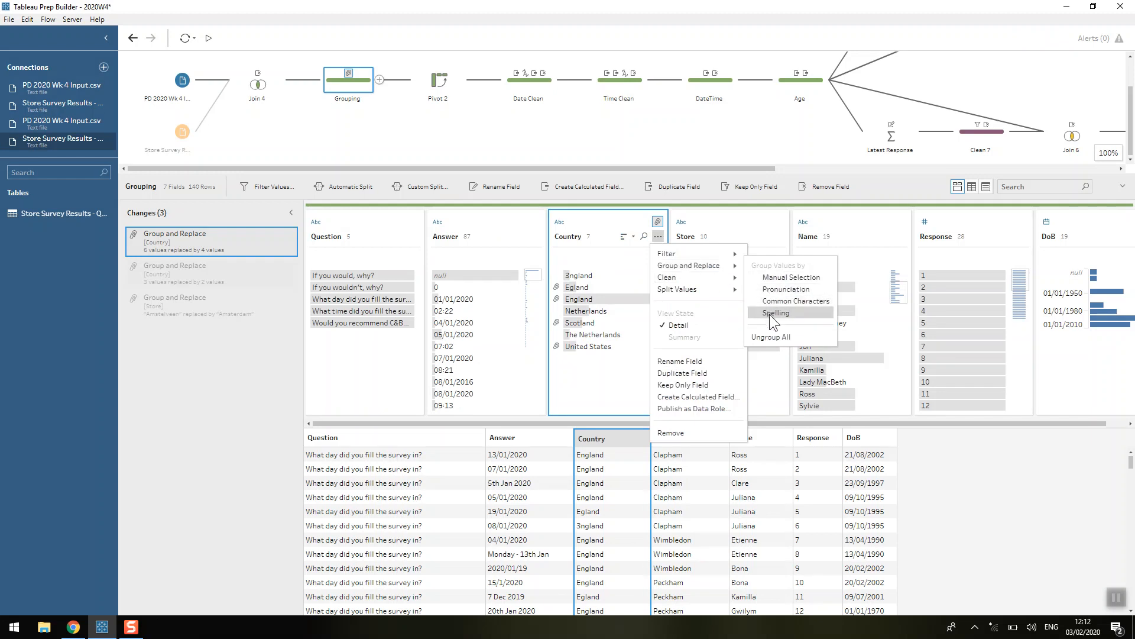
Open the first Country Group and Replace change, inspect the members grouped under Egland, and close the editor.
left_click(278, 237)
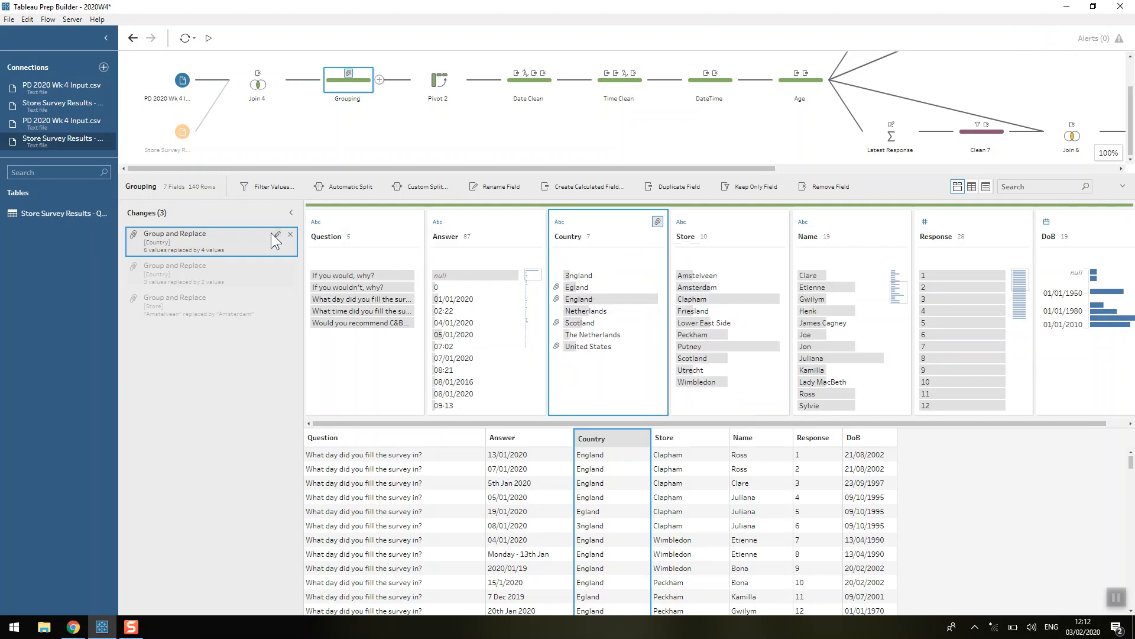
left_click(277, 237)
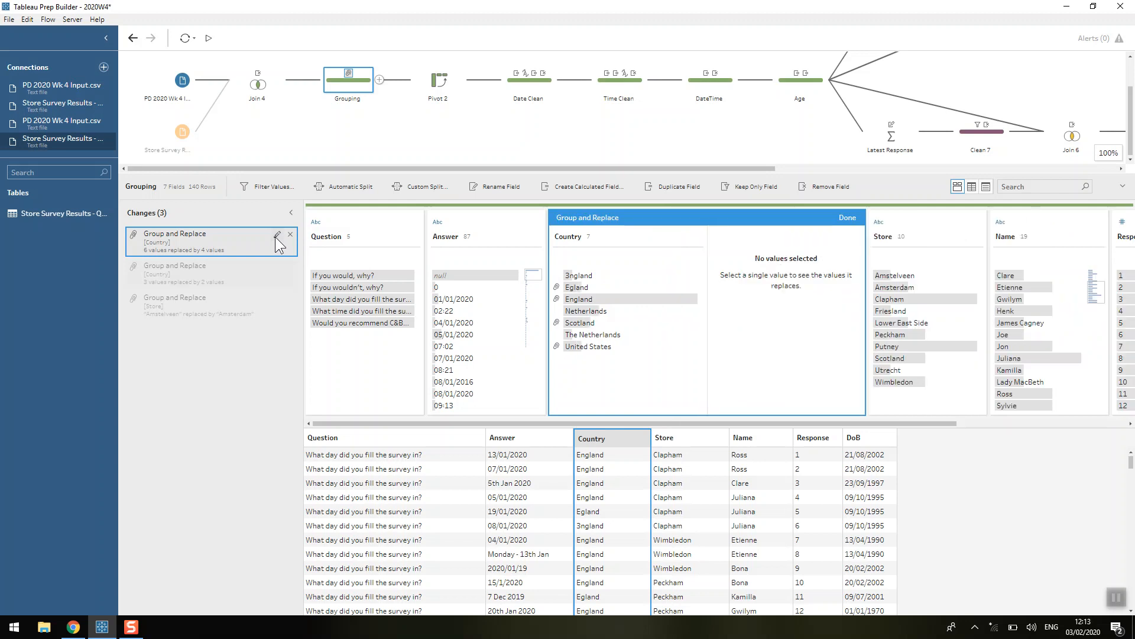
left_click(631, 289)
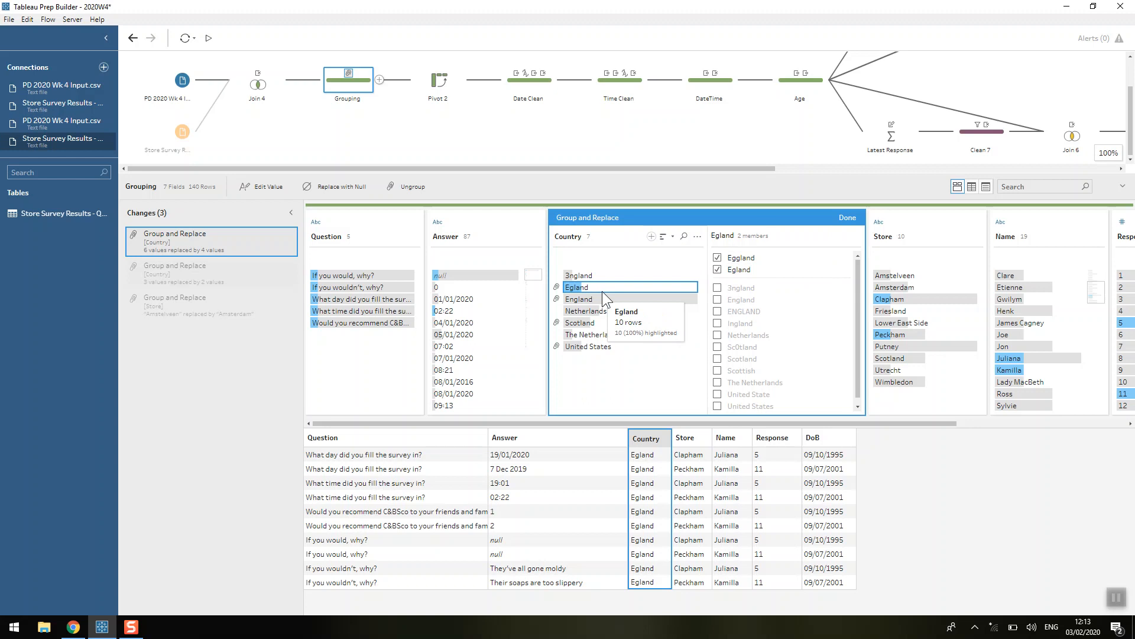
left_click(844, 218)
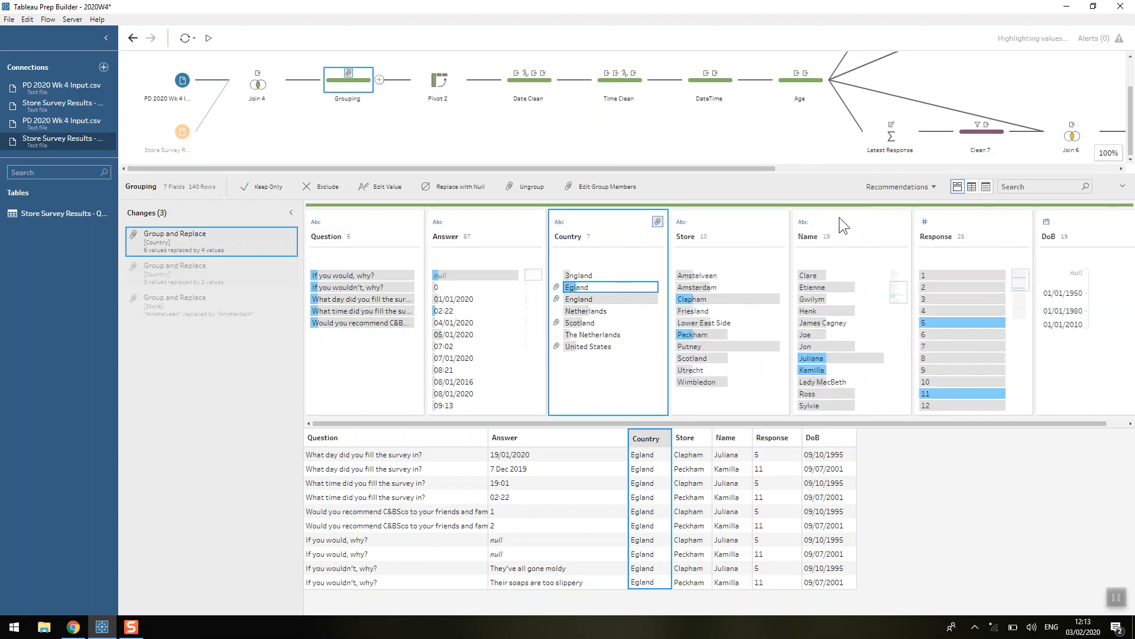
Review the Group and Replace change on the Store field and the grouping methods available for it.
left_click(149, 302)
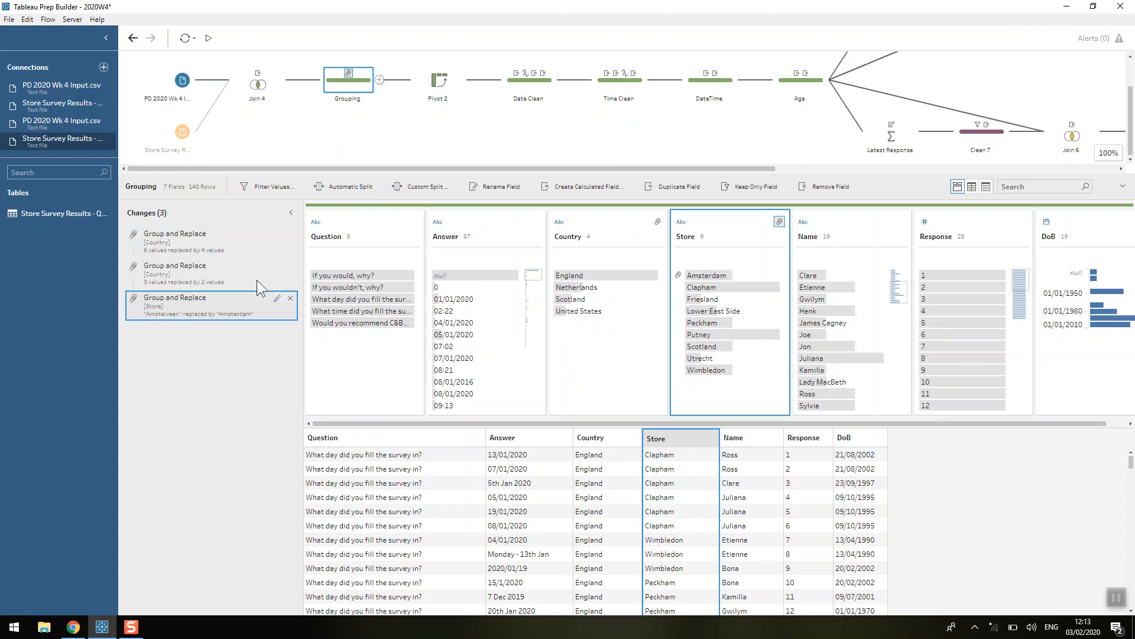
left_click(780, 236)
mouse_move(814, 267)
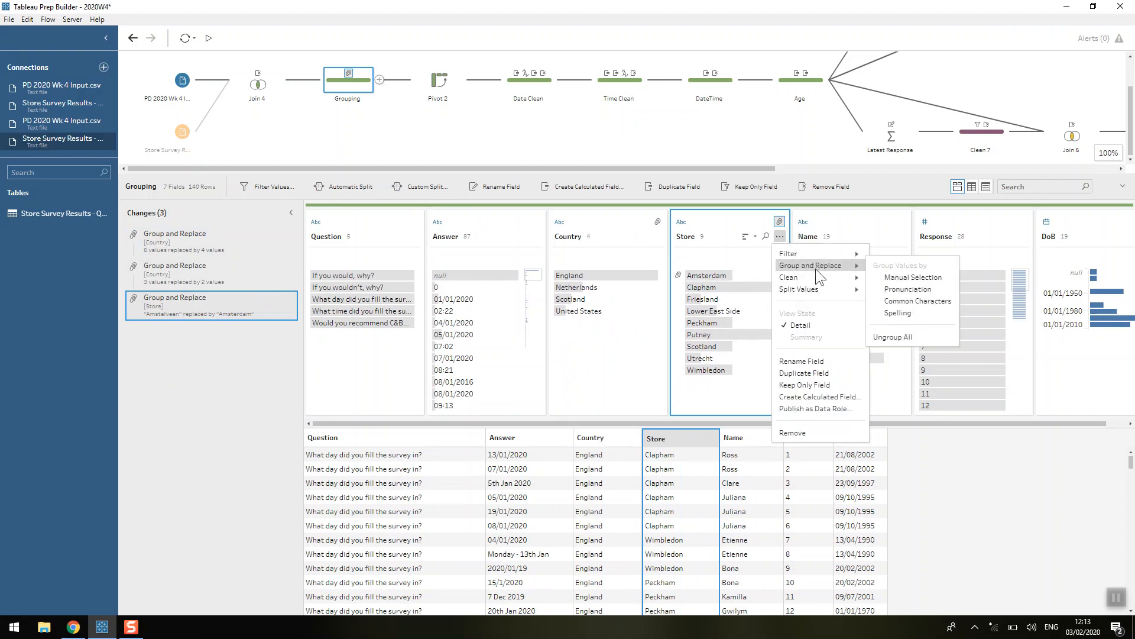
left_click(754, 261)
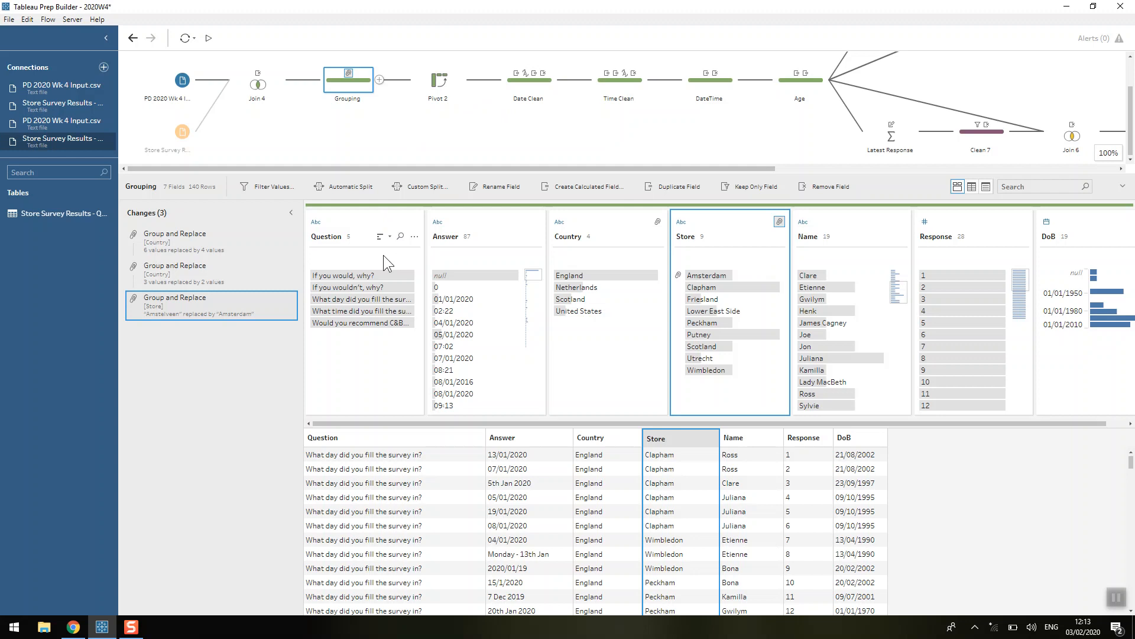
Look through the grouped survey rows, and examine the Pivot 2 settings that turn Question rows into columns, including the Response field.
scroll(400, 503, "down", 10)
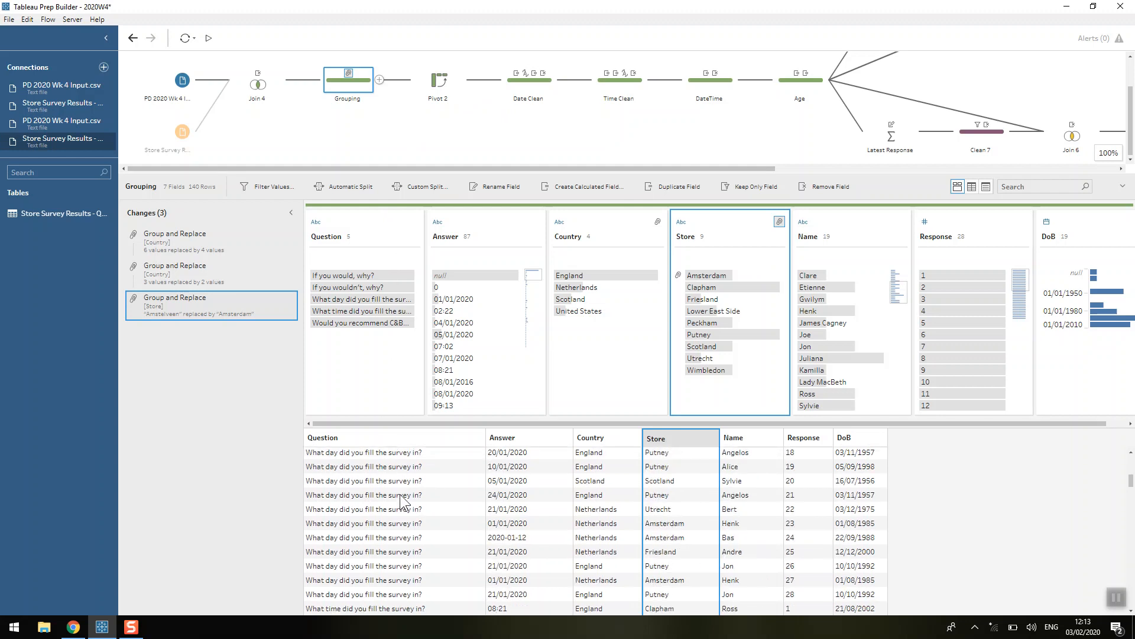
scroll(401, 509, "up", 10)
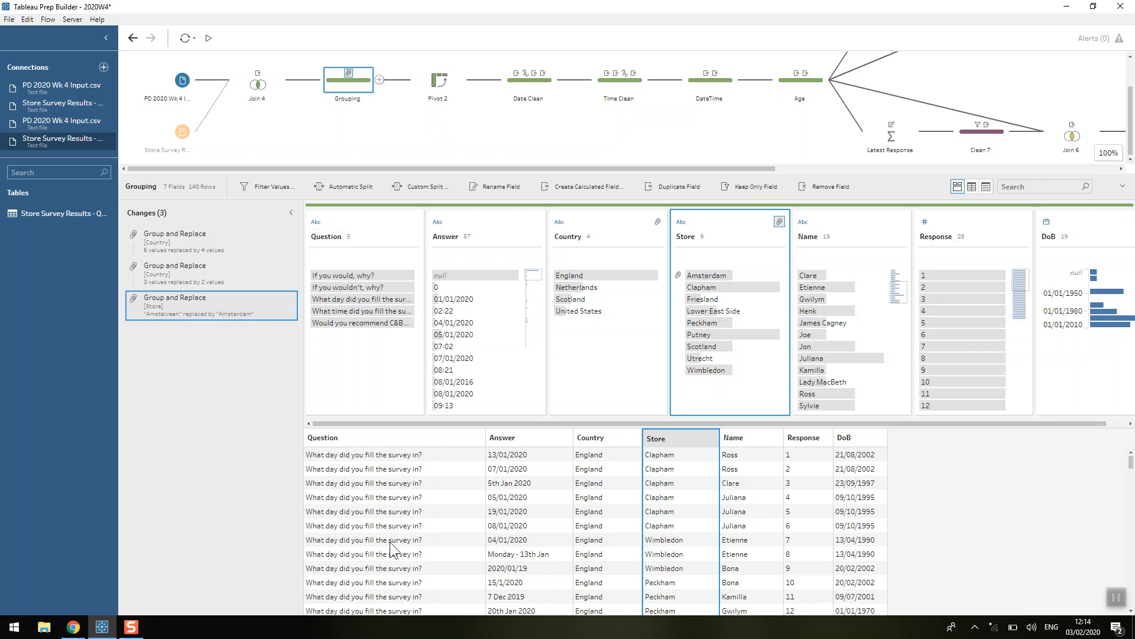
left_click(445, 87)
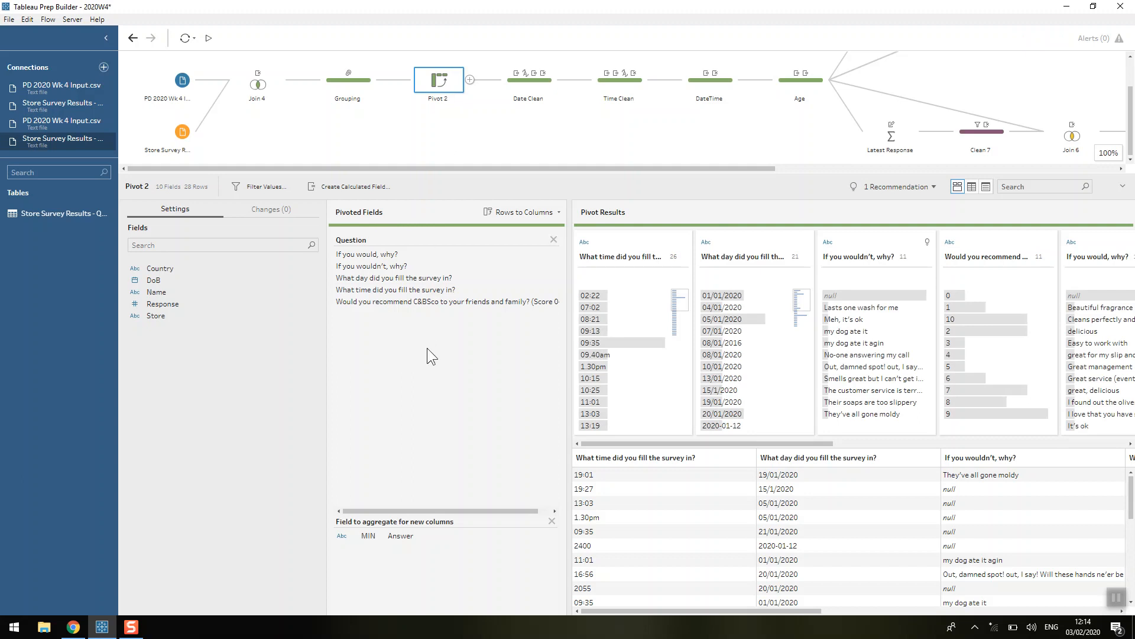
left_click(140, 305)
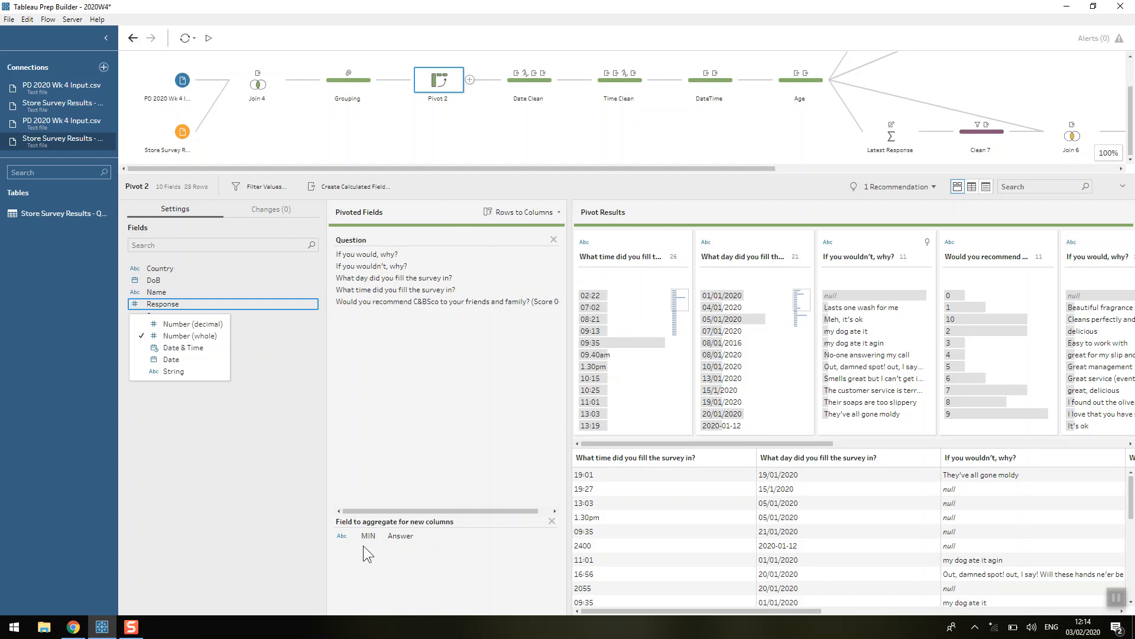
Compare the row count in the Date Clean step with the full range of Response values in the Grouping step.
left_click(513, 83)
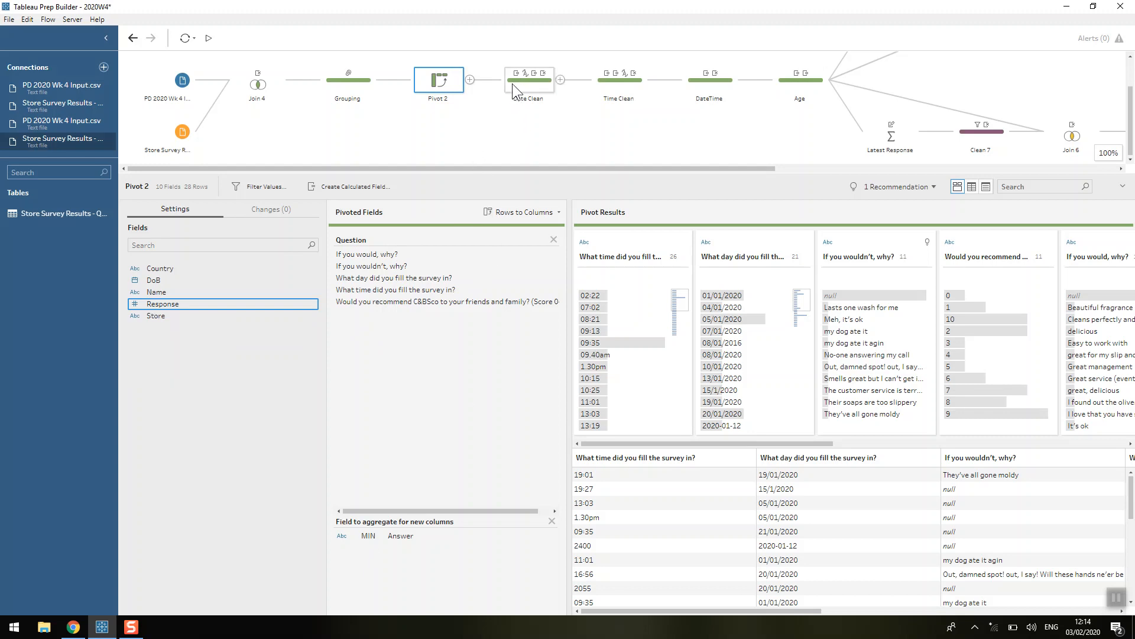
left_click(512, 84)
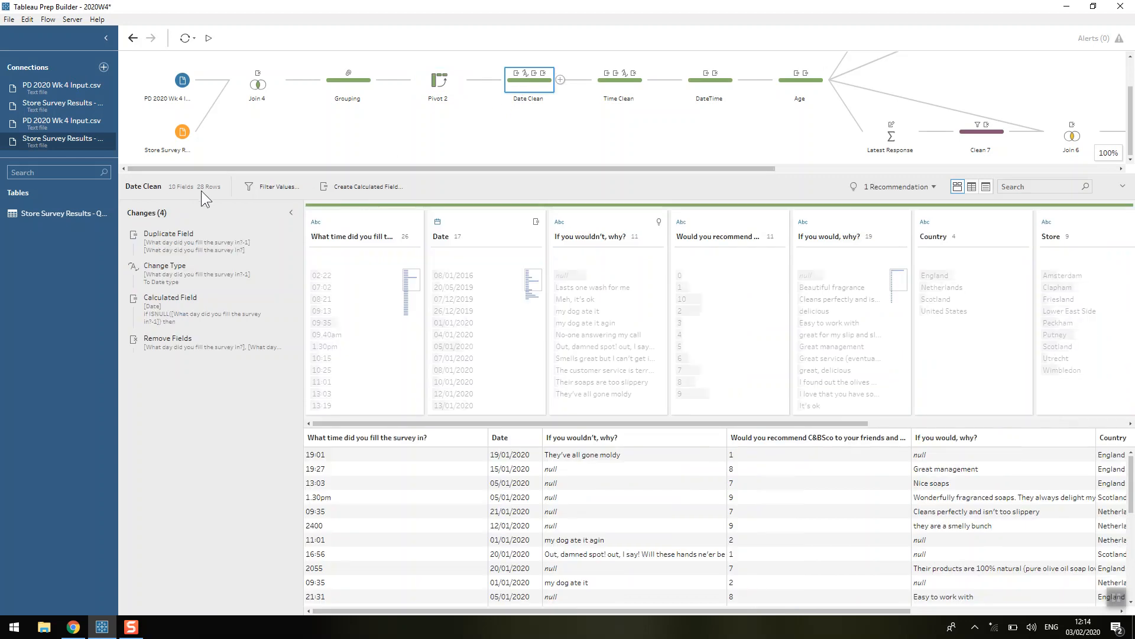
left_click(336, 87)
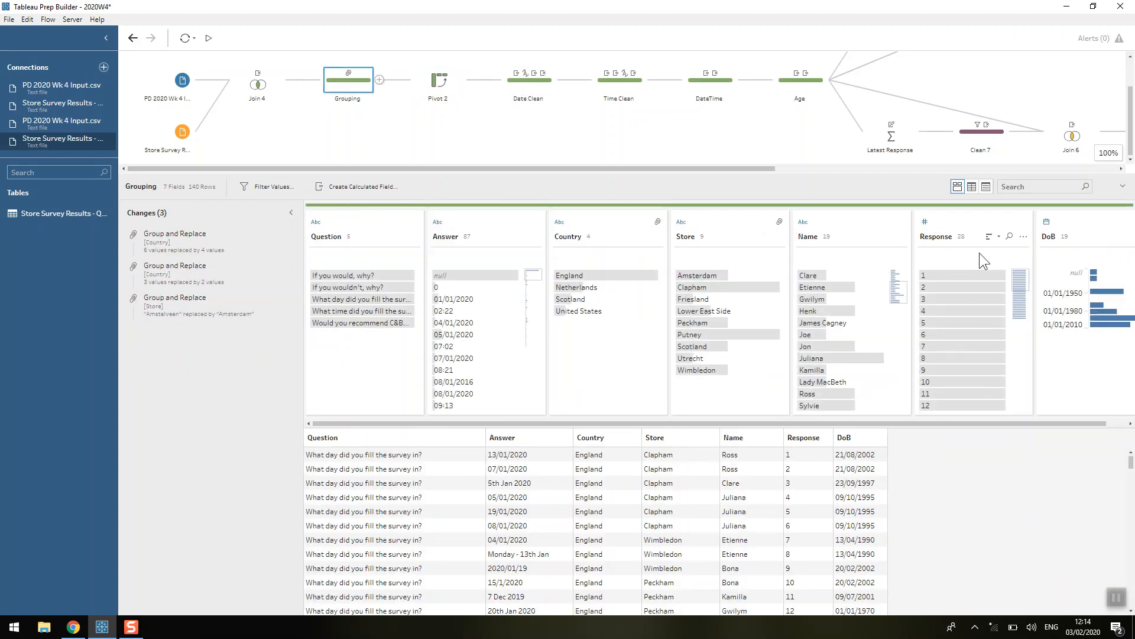
left_click_drag(1022, 288, 1020, 330)
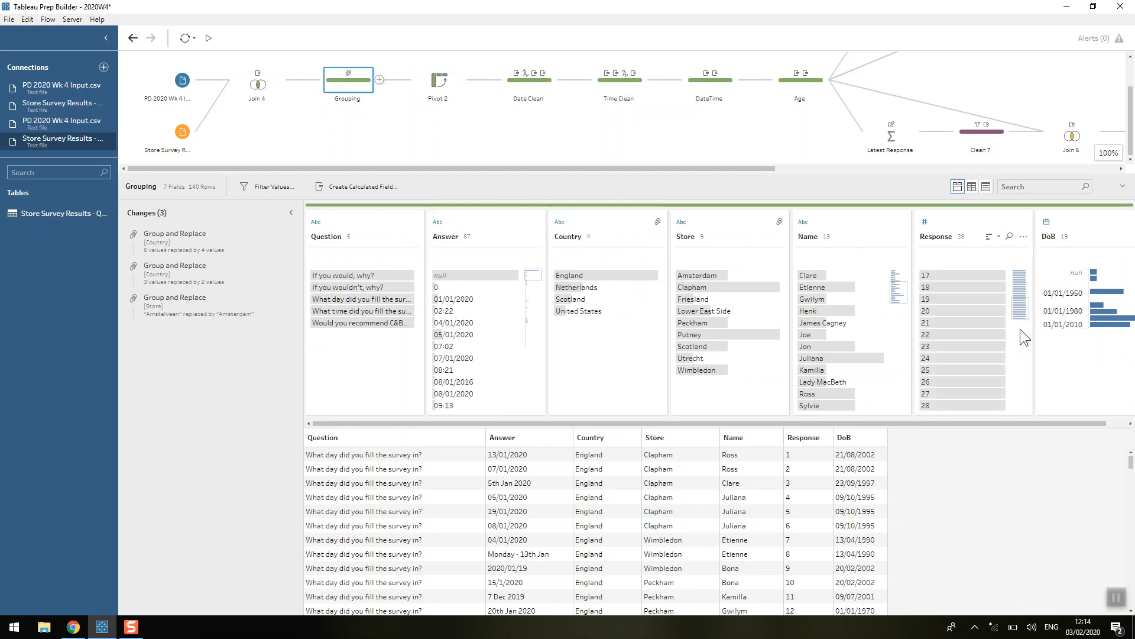
left_click(965, 403)
left_click(1021, 384)
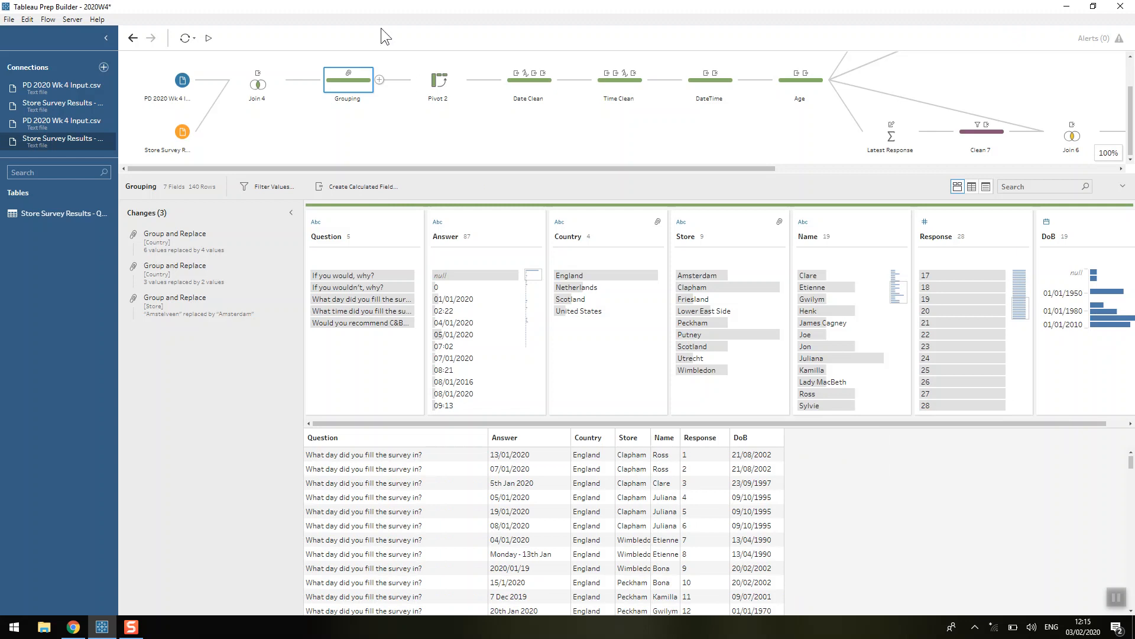
In the Date Clean step, view the Duplicate Field change and inspect the duplicated survey day values, including 20th Jan 2020.
left_click(517, 86)
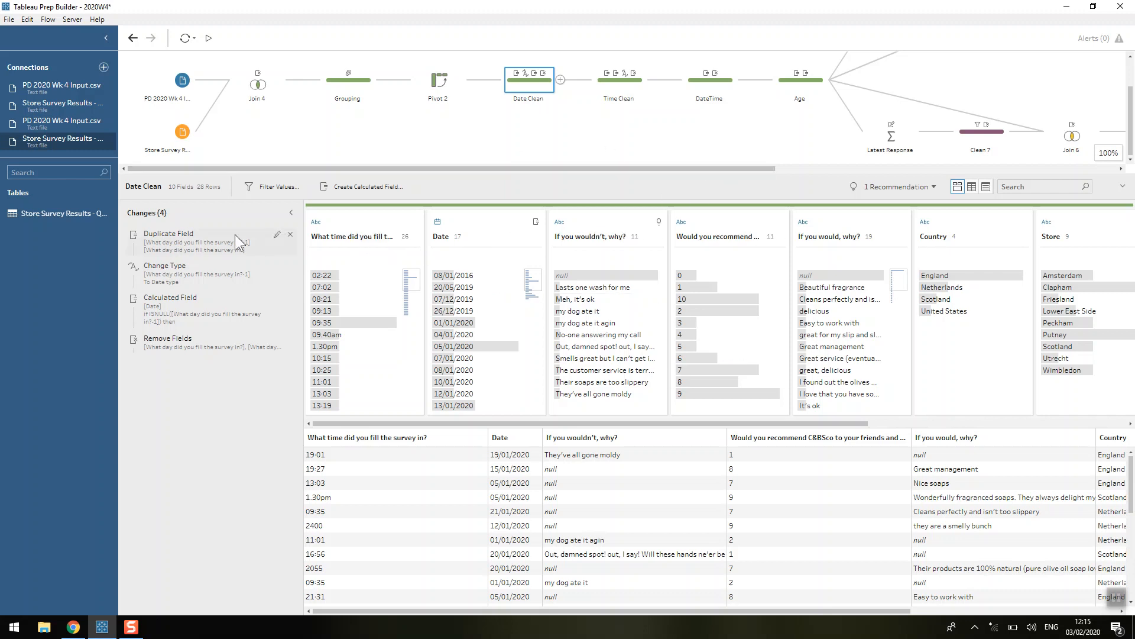
left_click(218, 242)
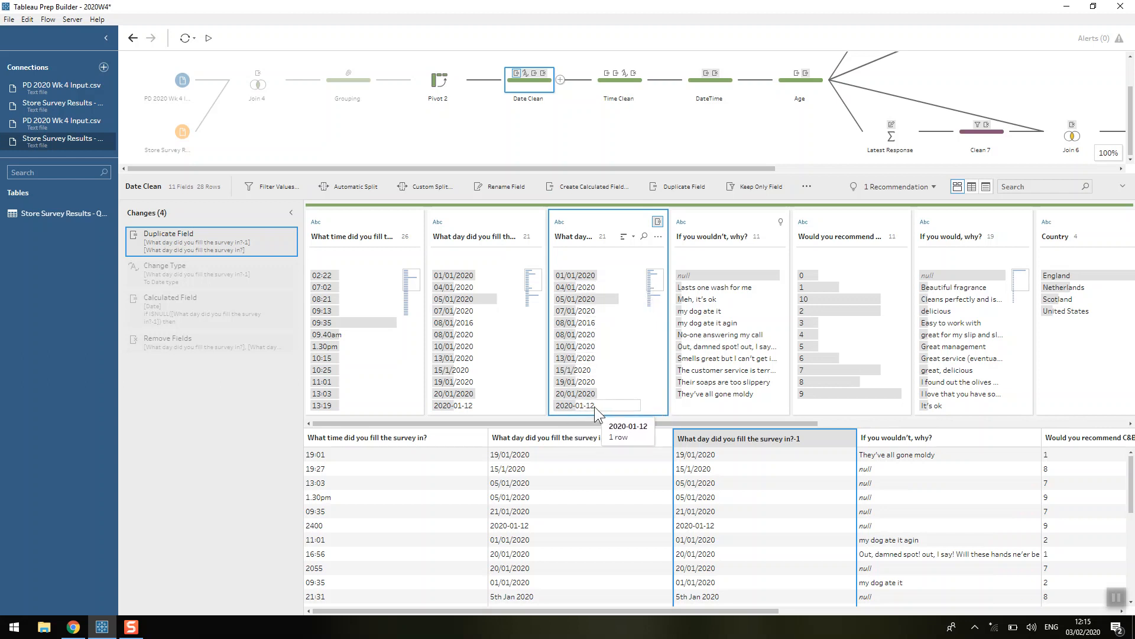
scroll(623, 360, "down", 3)
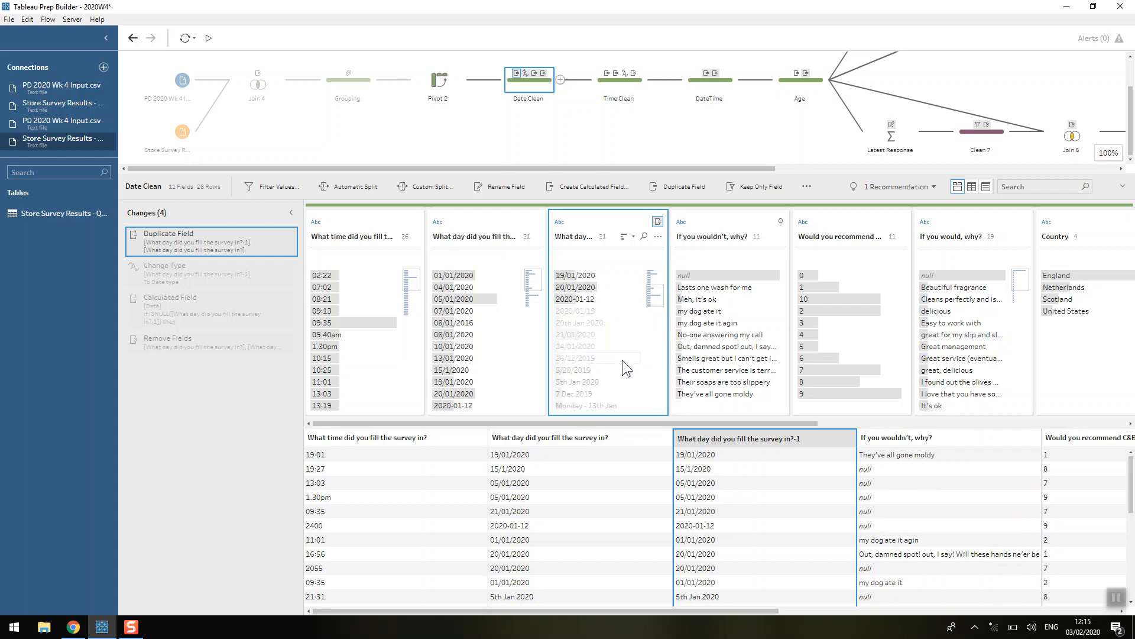
left_click(582, 324)
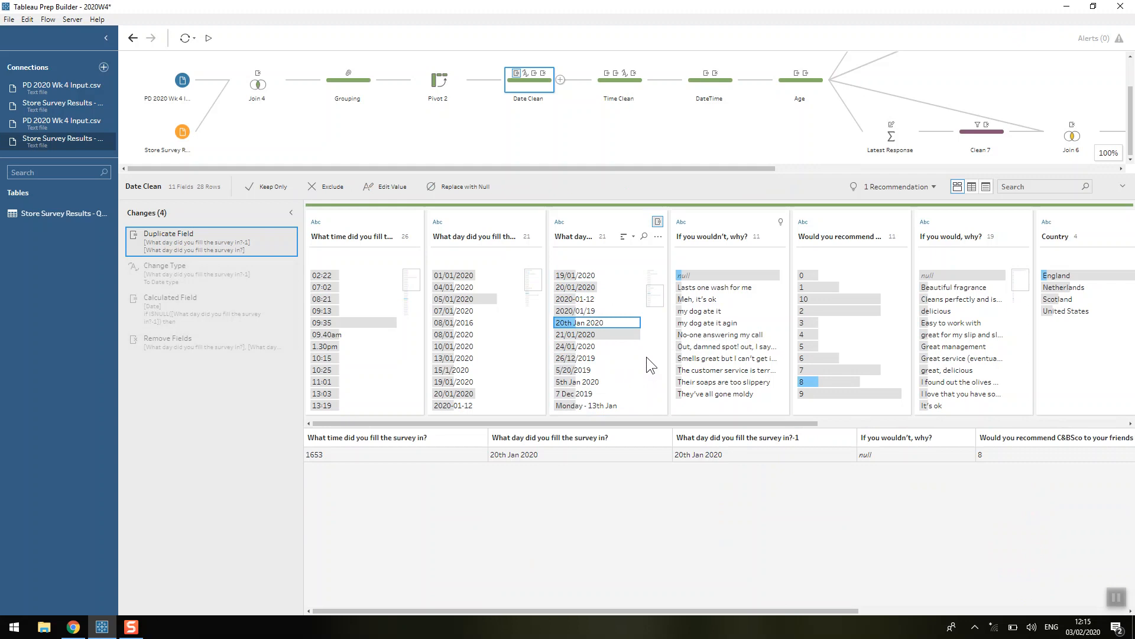
left_click(647, 357)
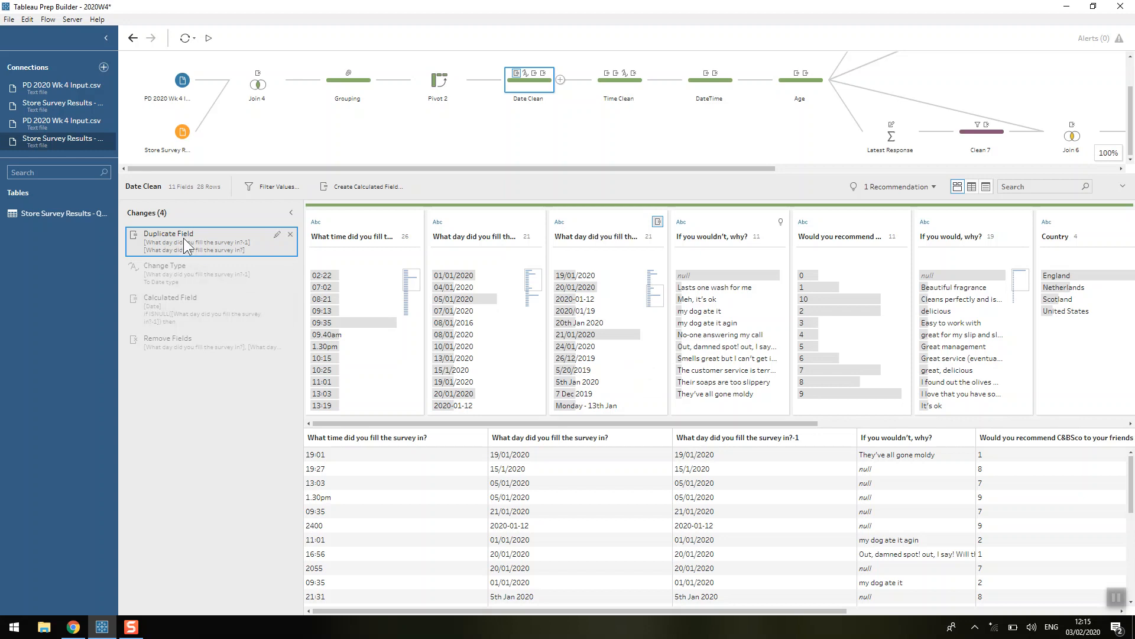
View the Change Type step on the duplicated survey day field and isolate the row whose converted date is null.
left_click(183, 270)
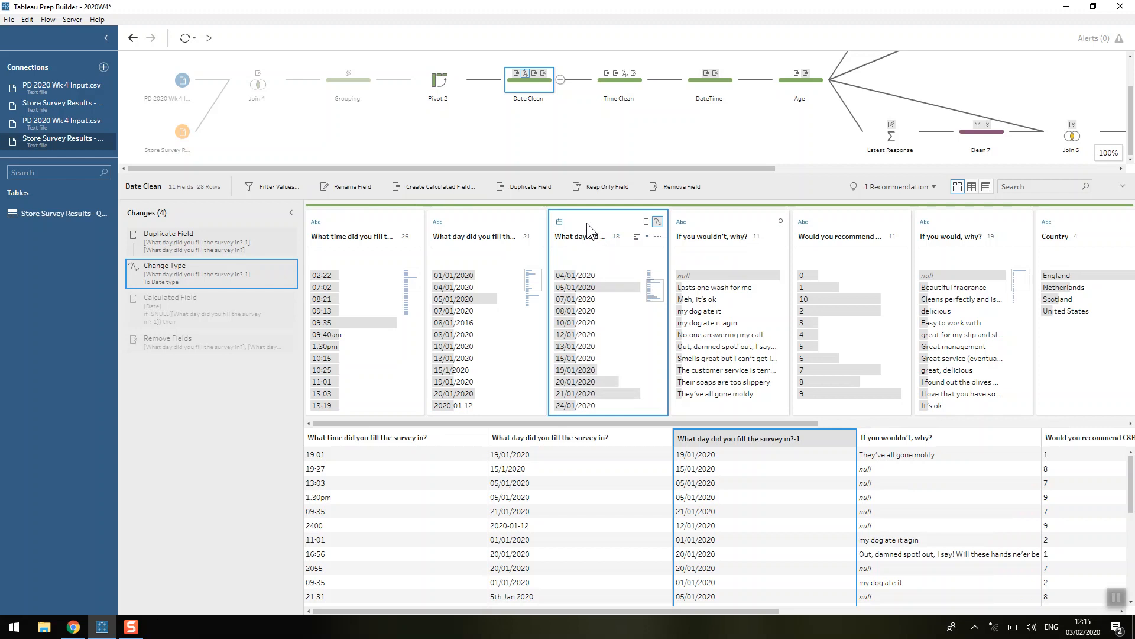
left_click_drag(654, 292, 659, 279)
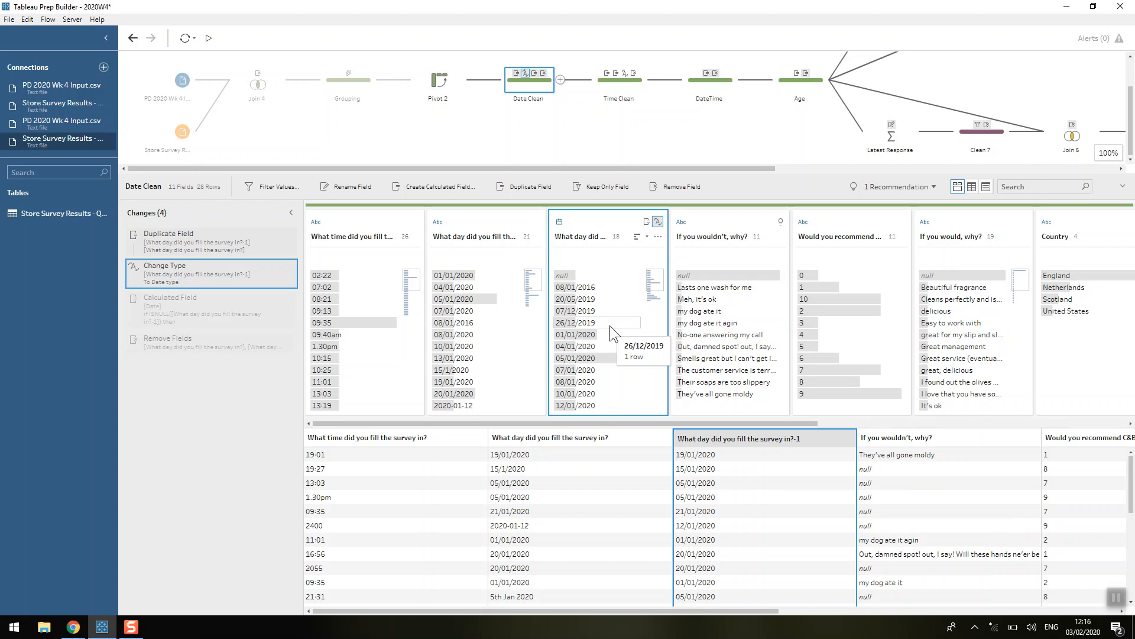
left_click(588, 275)
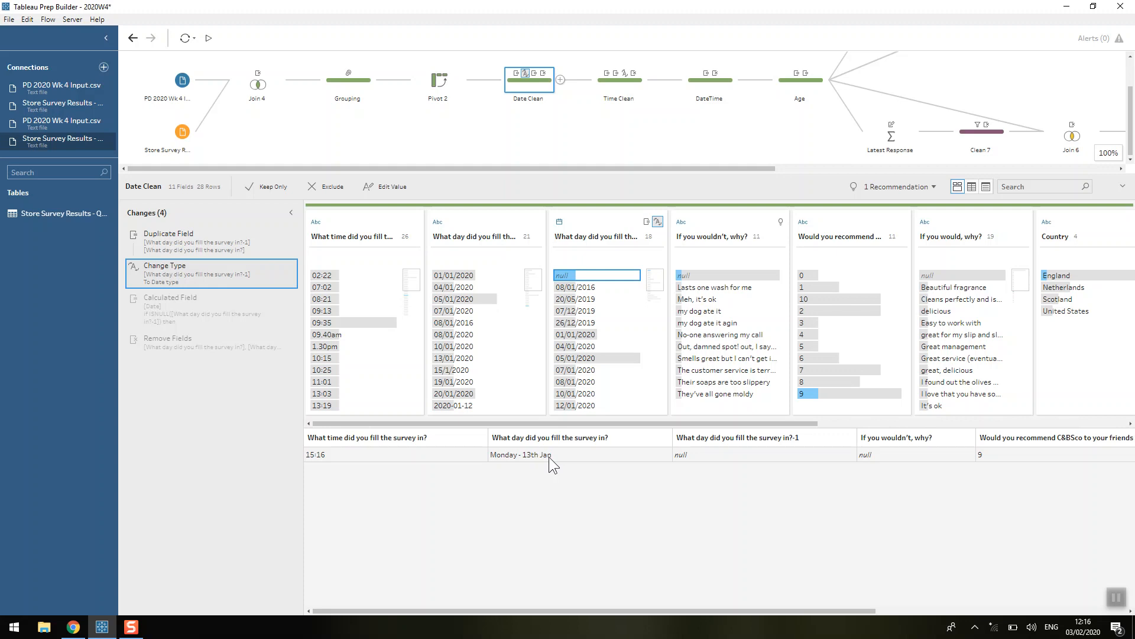
Examine the Date calculation in the Date Clean step, including its MAKEDATE, DATEPARSE and REGEXP_EXTRACT parts, and view the Remove Fields change.
double_click(165, 295)
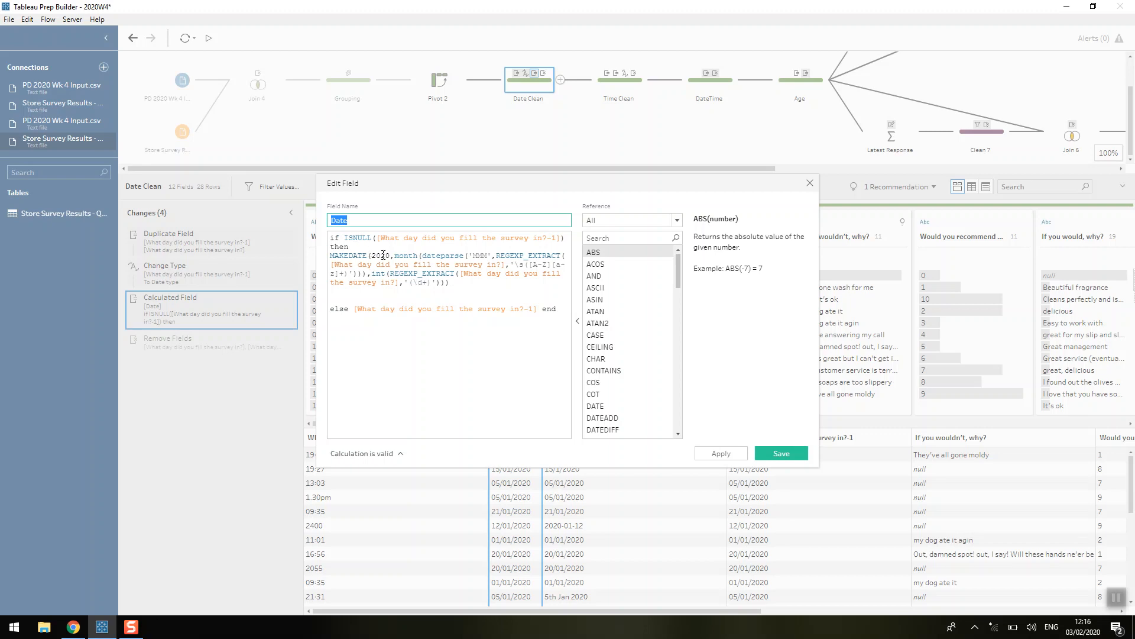
left_click(392, 256)
type(",")
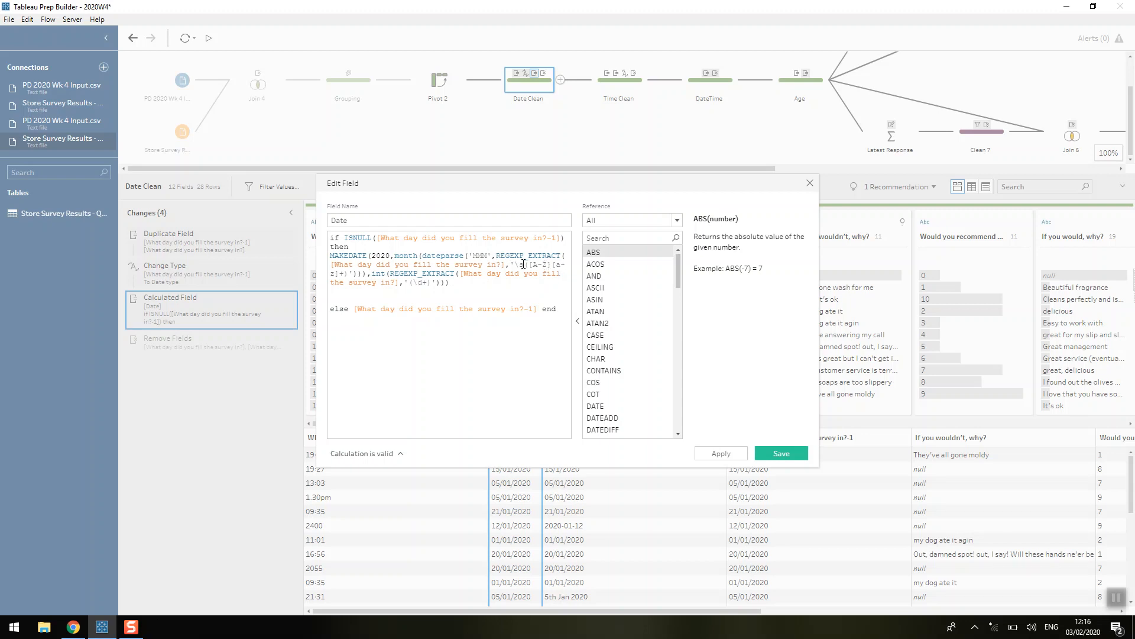
left_click_drag(530, 264, 550, 264)
left_click(340, 274)
left_click_drag(394, 256, 418, 255)
left_click(367, 275)
left_click_drag(413, 282, 427, 287)
left_click(378, 276)
left_click_drag(354, 310, 443, 310)
left_click(443, 312)
left_click(811, 183)
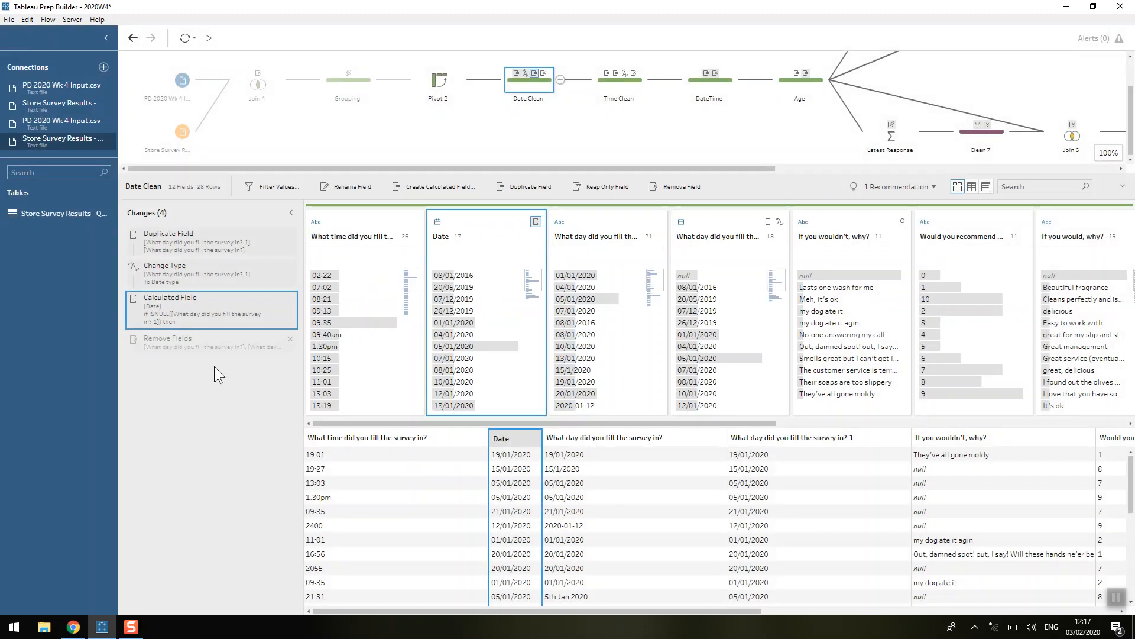
left_click(186, 342)
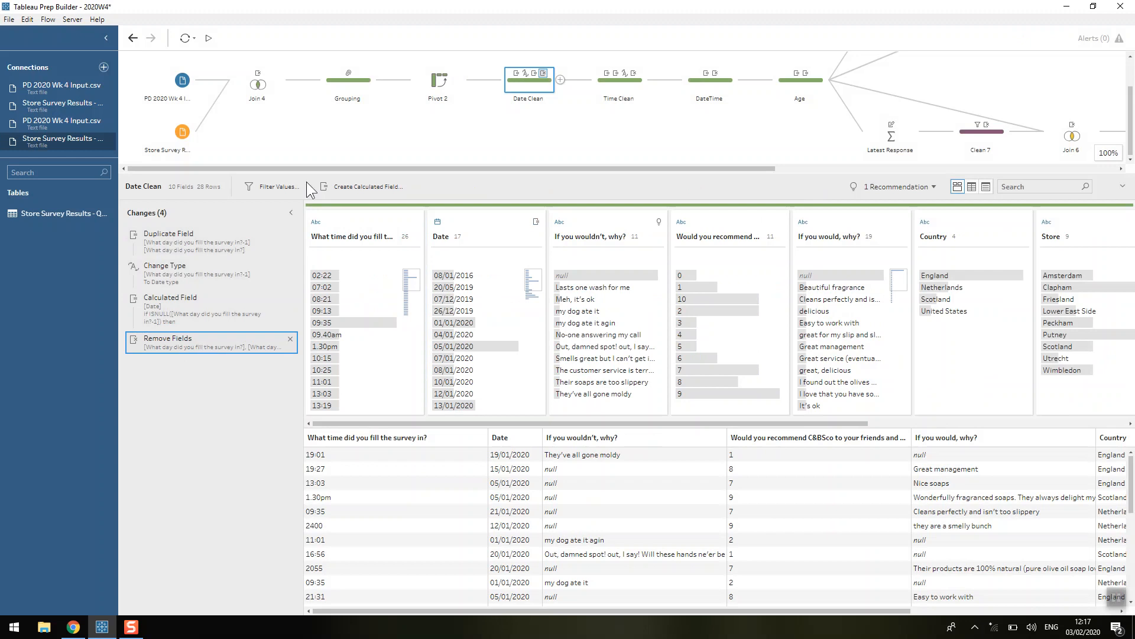
In the Time Clean step, view the Duplicate Field change and examine the calculation that standardises the duplicated survey time with colons.
left_click(629, 83)
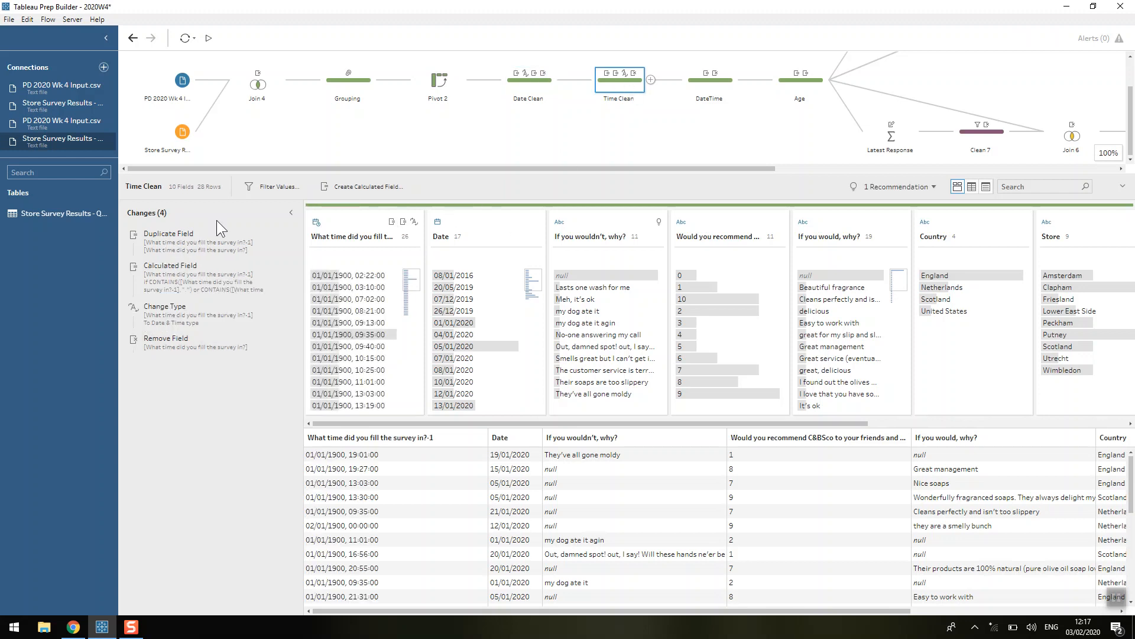
left_click(202, 236)
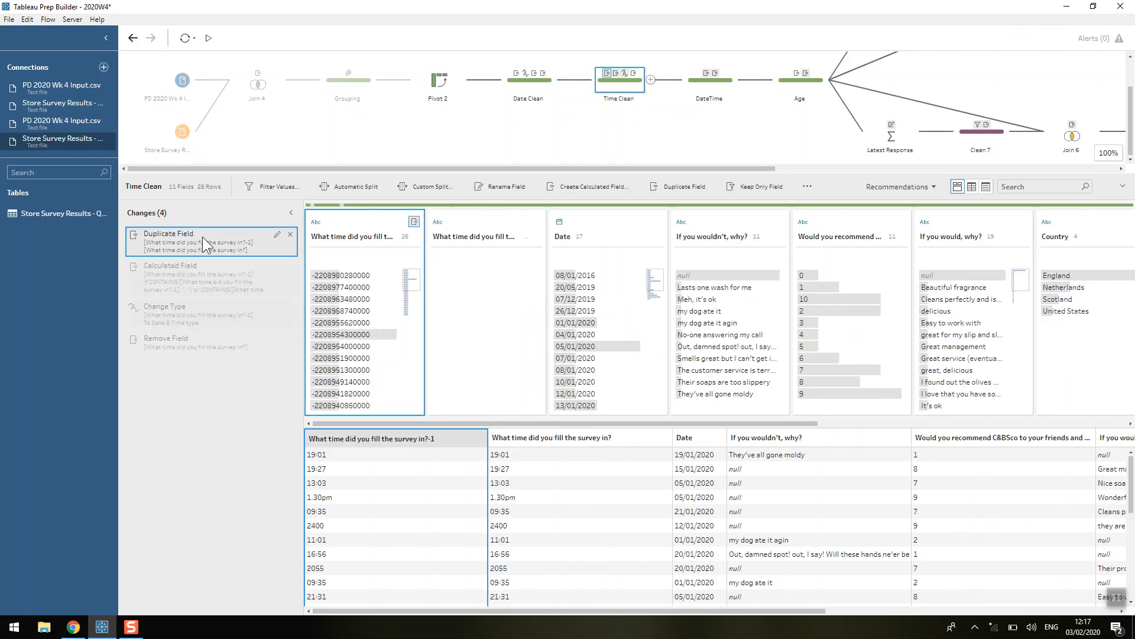
left_click(200, 277)
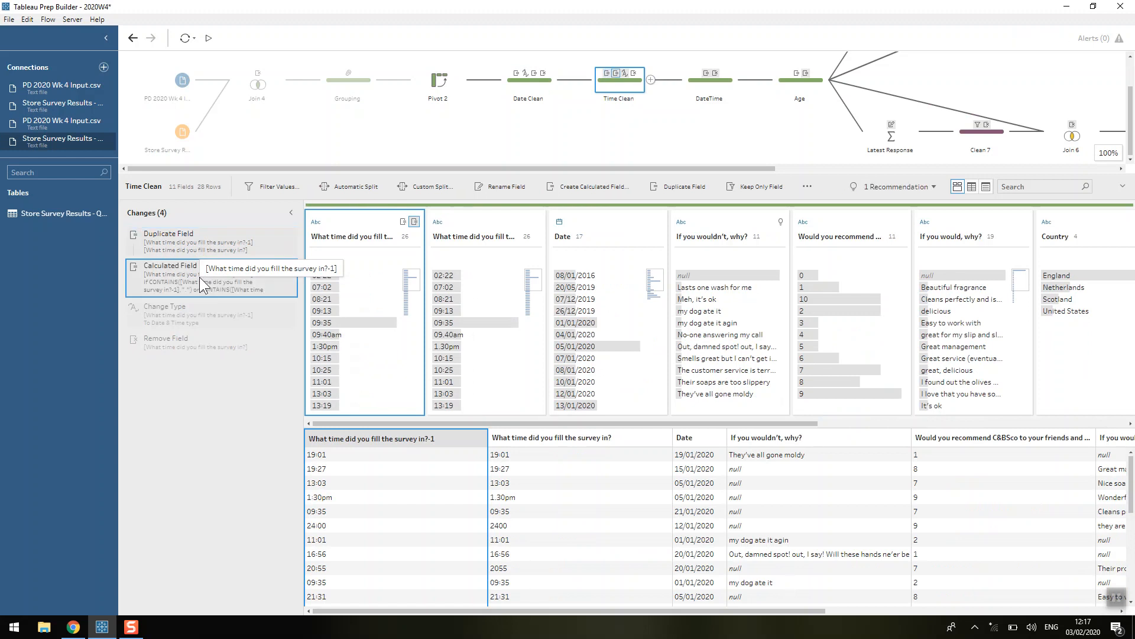
double_click(211, 280)
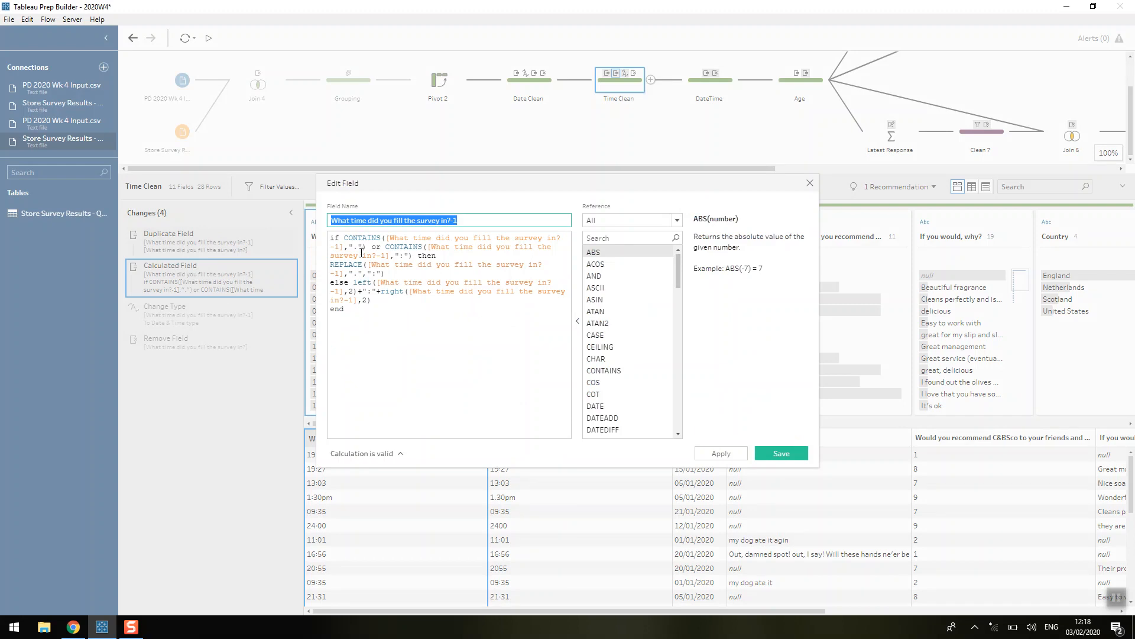
left_click_drag(330, 237, 440, 259)
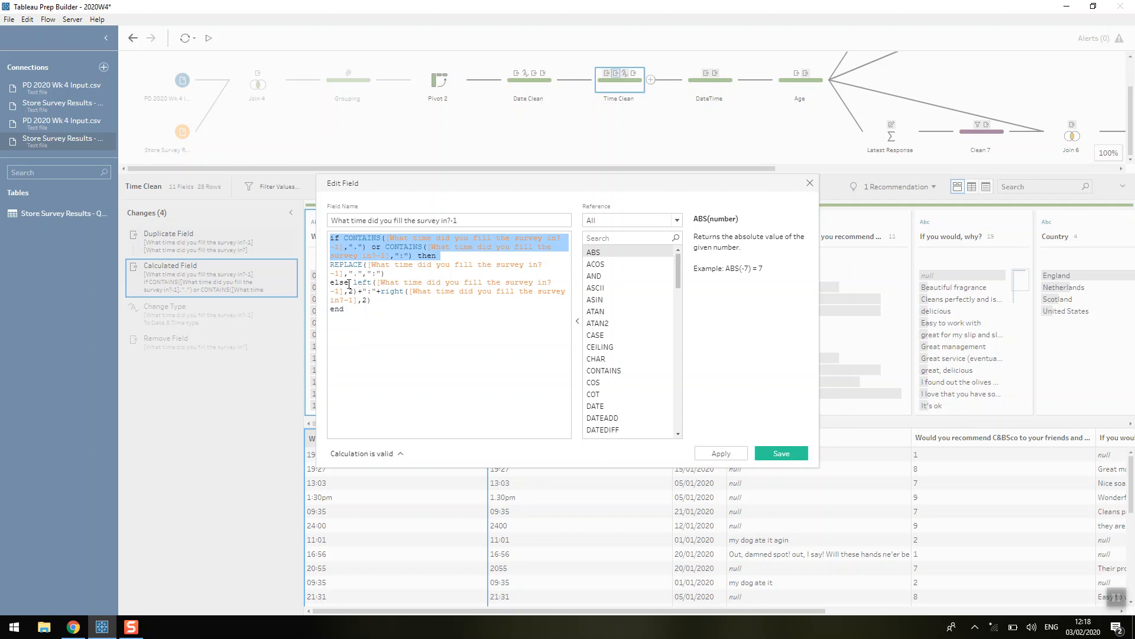
left_click(354, 282)
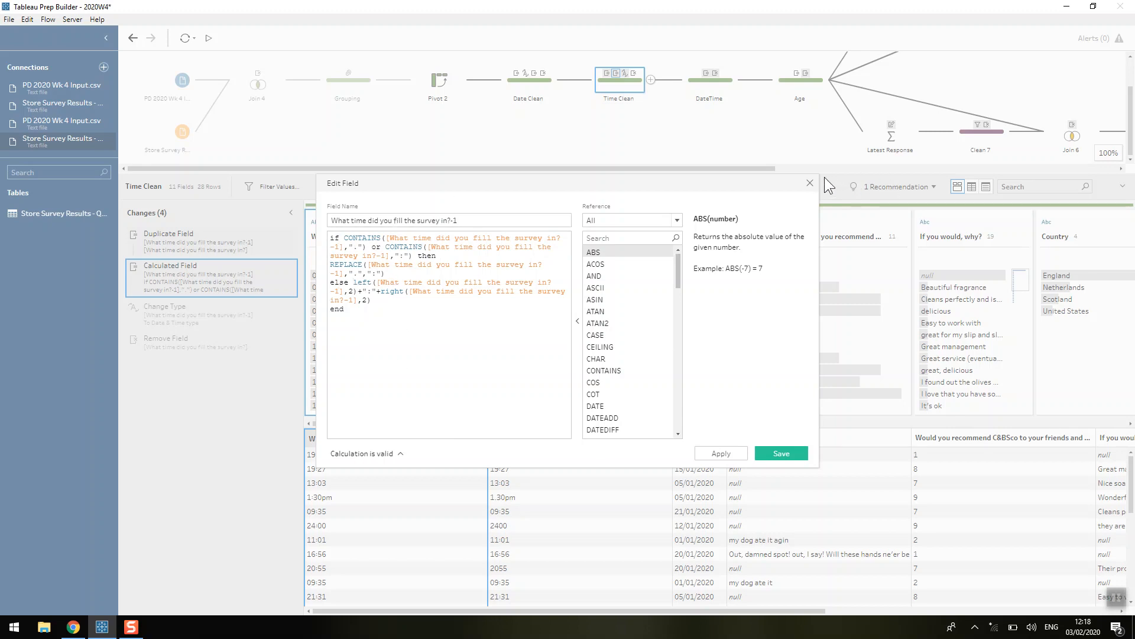
left_click(810, 182)
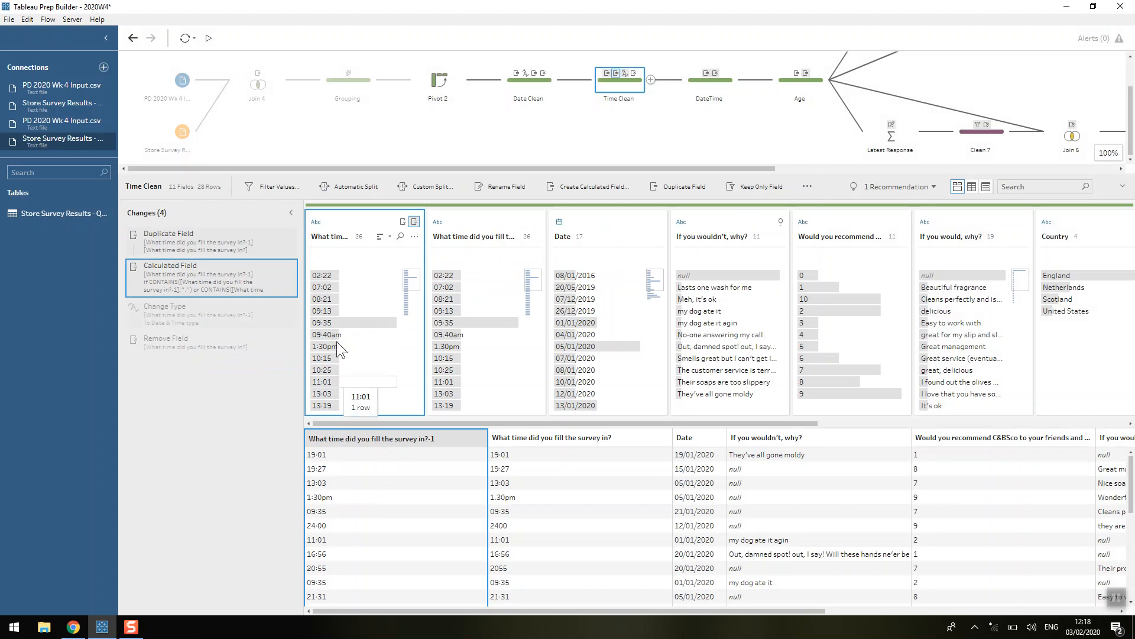
Look through the recalculated survey times, and view the Change Type to Date & Time and Remove Field changes.
scroll(351, 356, "down", 5)
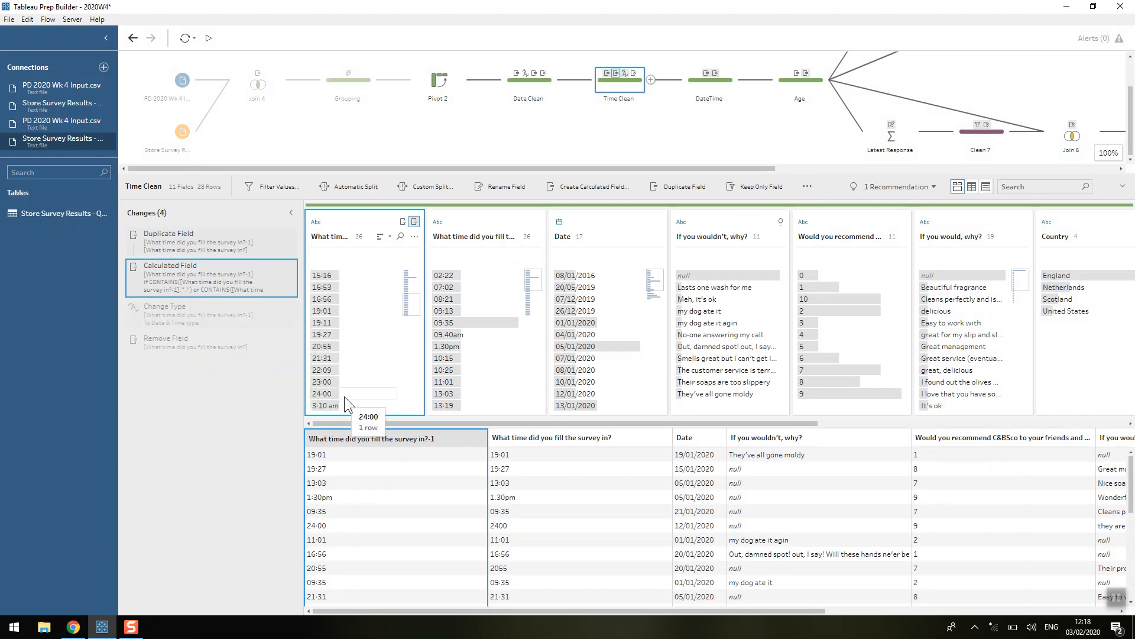
scroll(343, 395, "up", 3)
scroll(361, 371, "up", 3)
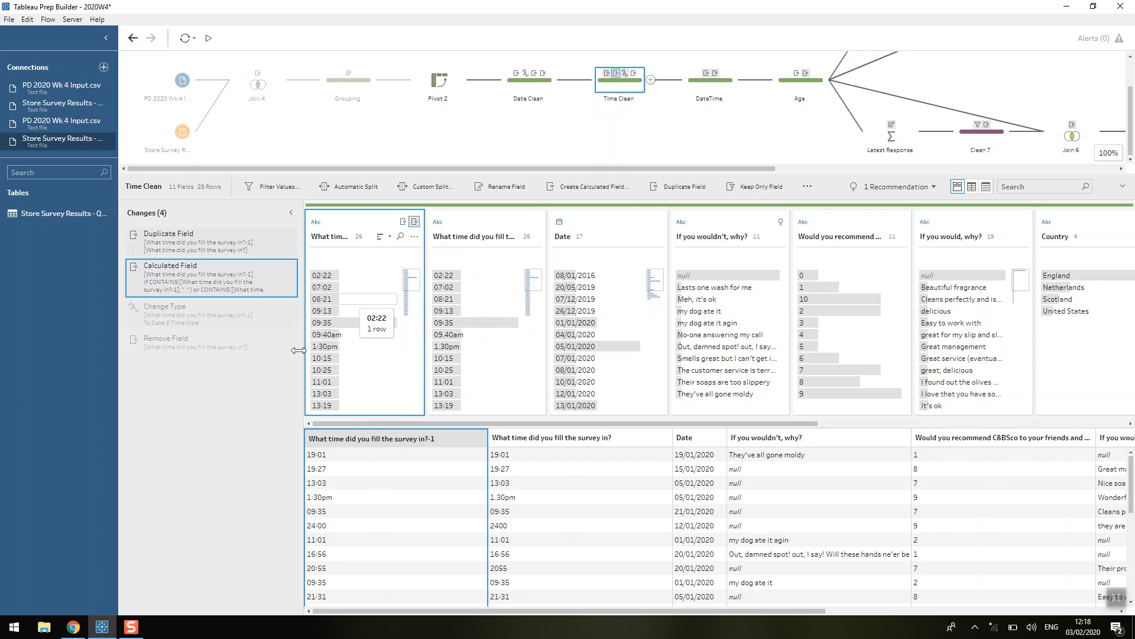
left_click(215, 317)
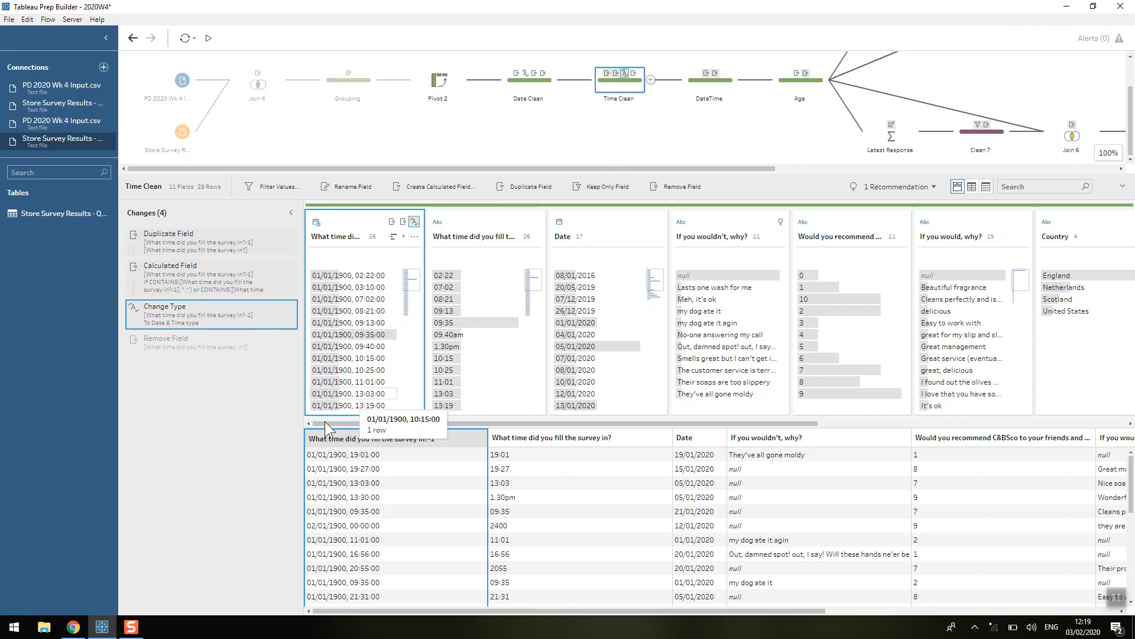
left_click(193, 339)
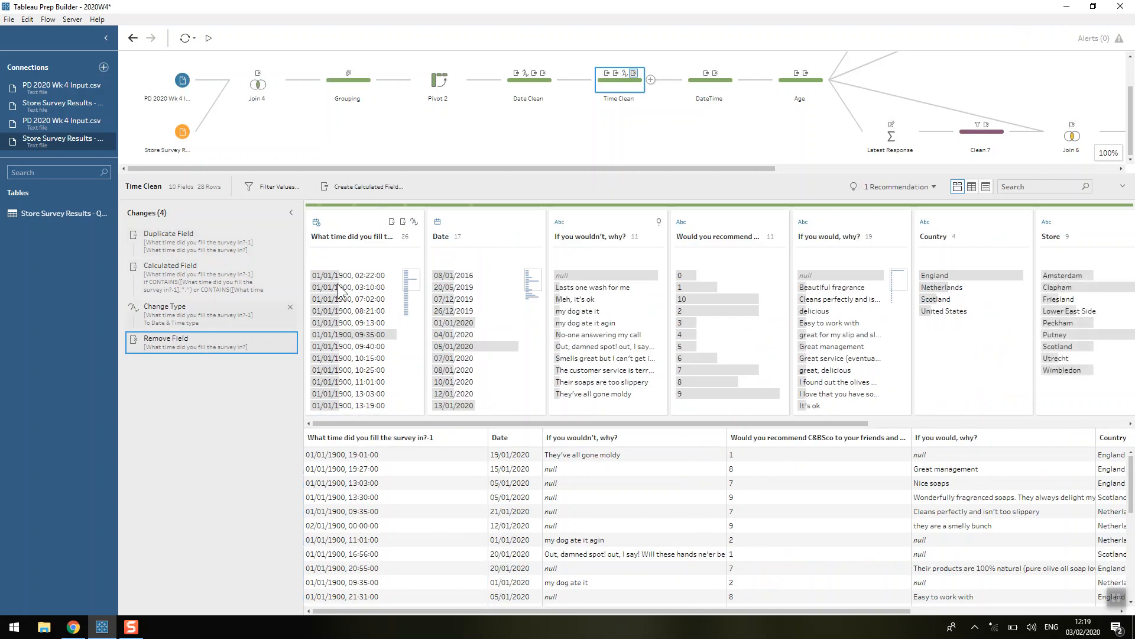
In the DateTime step, examine the Completion Date calculation with its hour, minute and second parts, and view the Remove Fields change.
left_click_drag(527, 172, 605, 168)
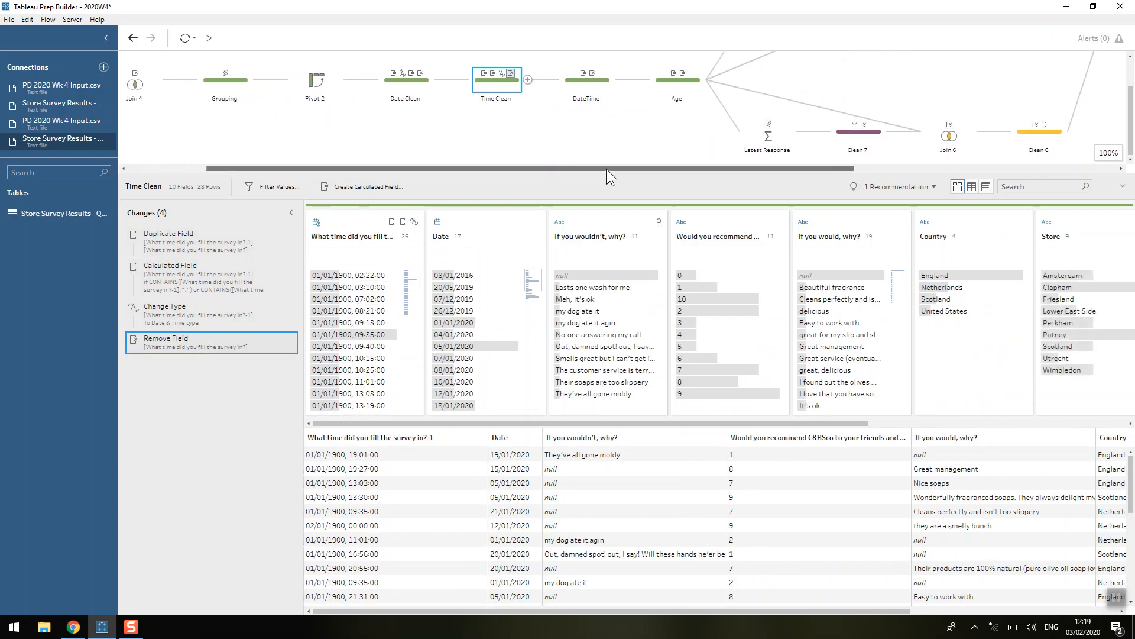
left_click(586, 88)
double_click(170, 256)
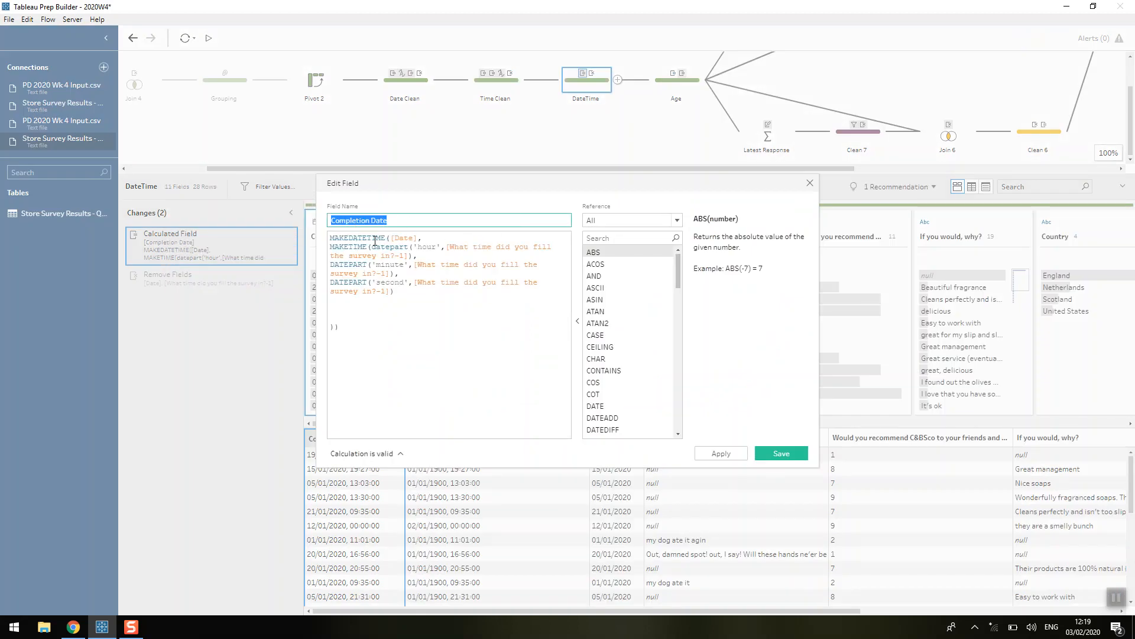
left_click(420, 239)
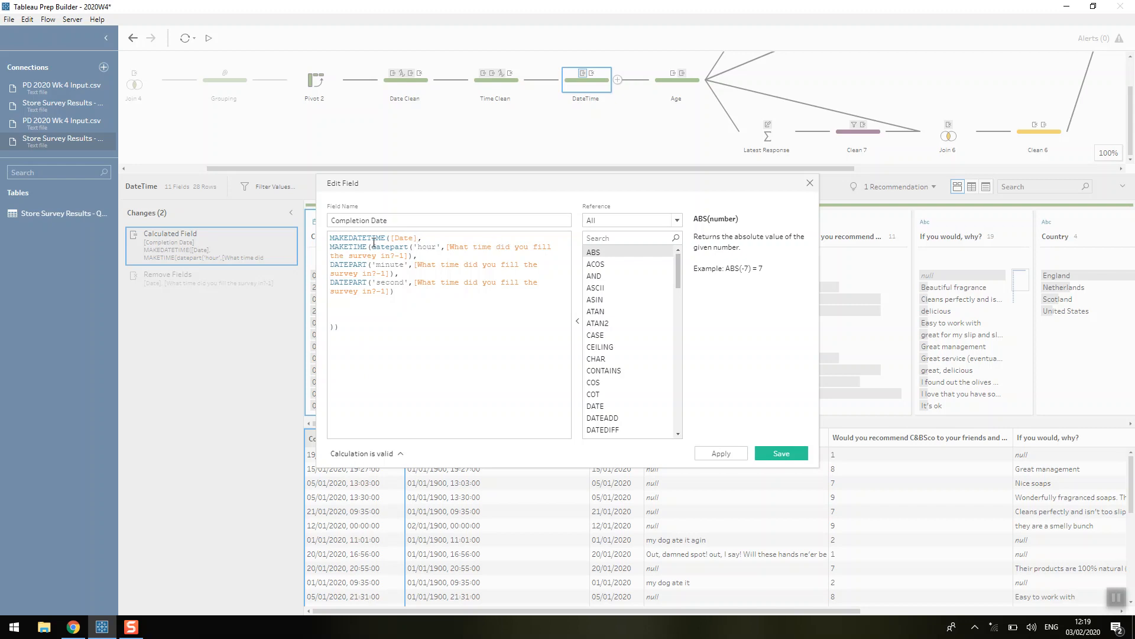
left_click_drag(371, 247, 415, 253)
left_click(396, 266)
left_click(395, 283)
left_click(809, 184)
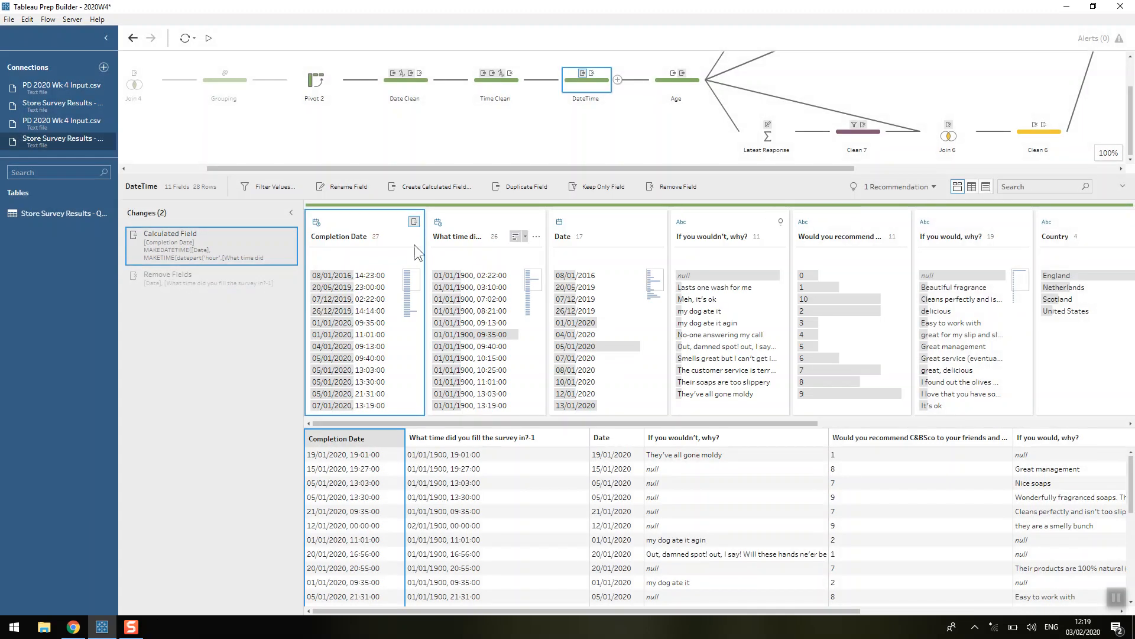
left_click(222, 285)
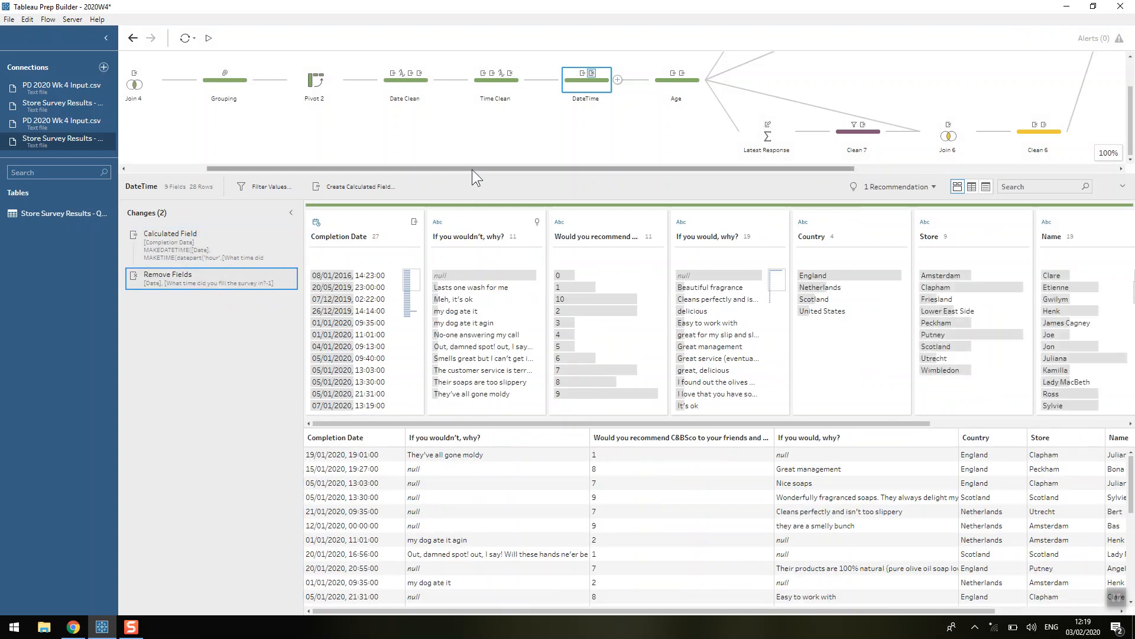
In the Age step, examine the Age calculation, look up DATEDIFF by searching the function reference for "date", and view the Duplicate Field change.
left_click_drag(473, 167, 545, 128)
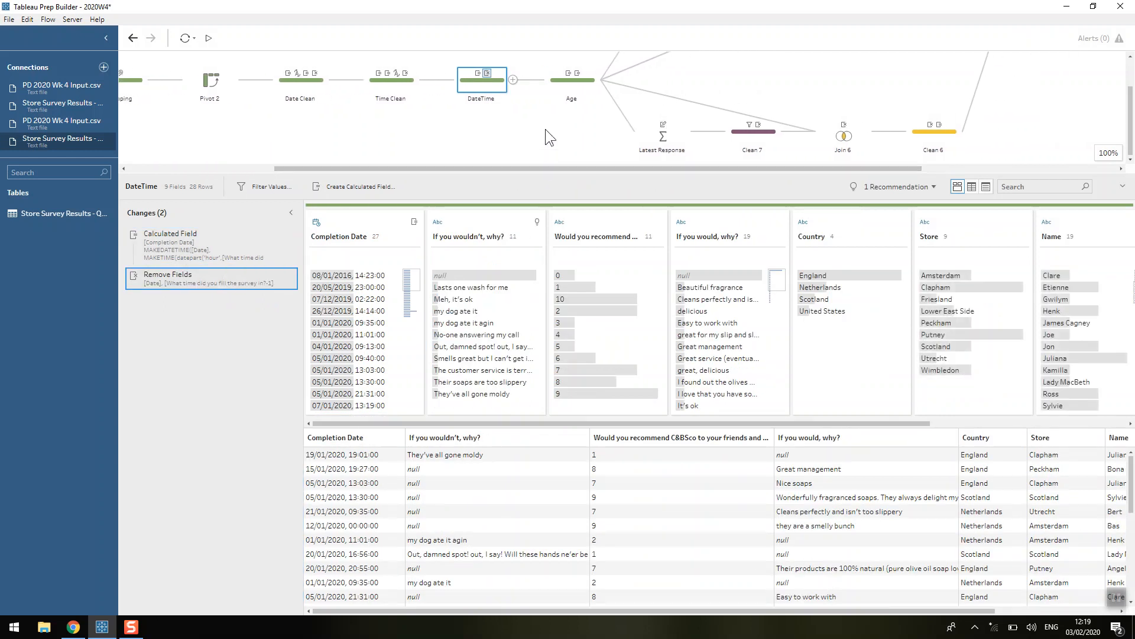
left_click(559, 88)
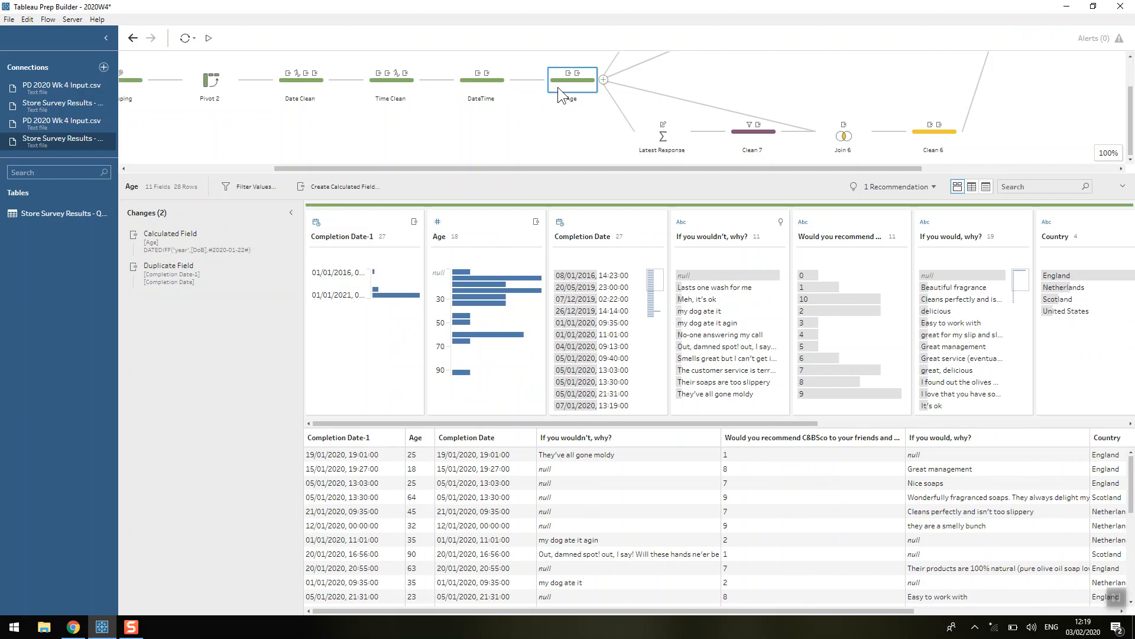
double_click(164, 242)
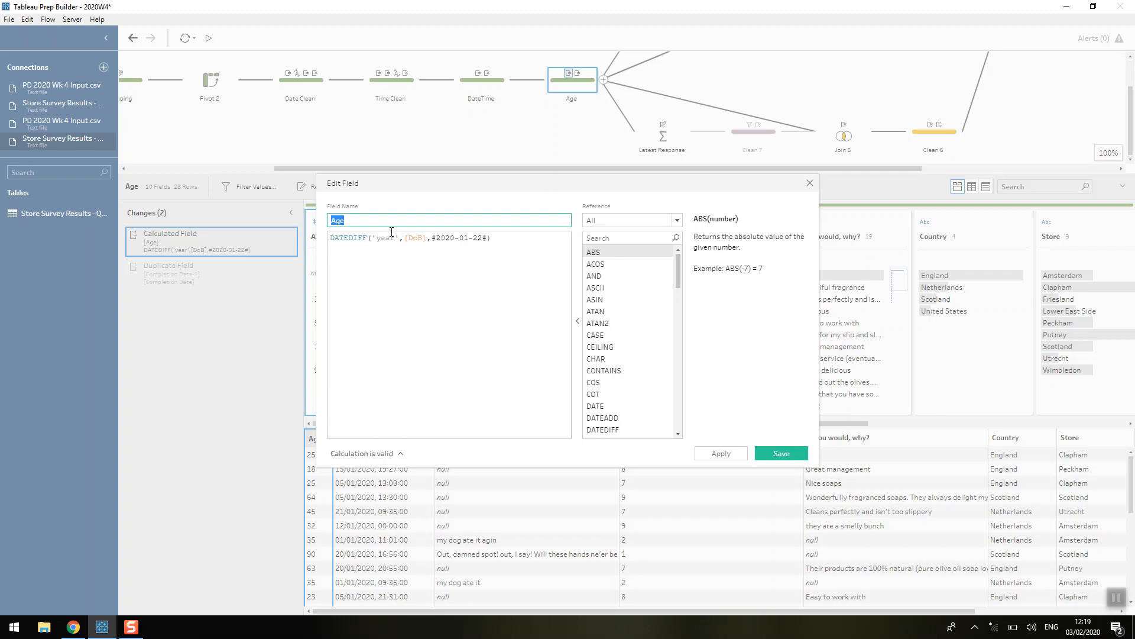
left_click(355, 237)
left_click(608, 236)
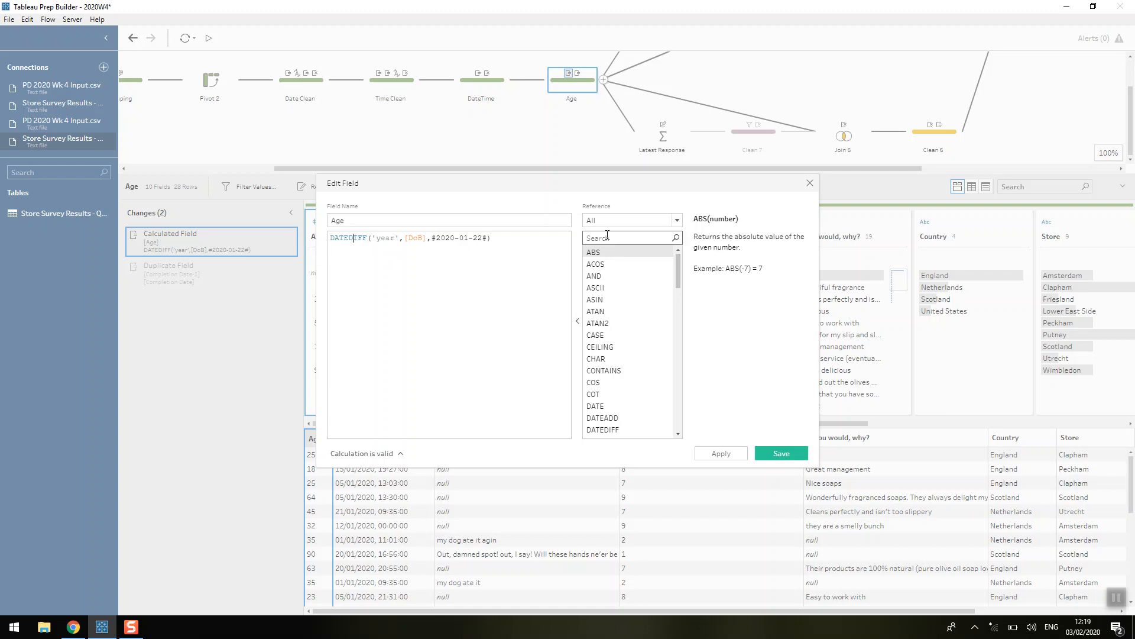
type("date")
left_click(627, 274)
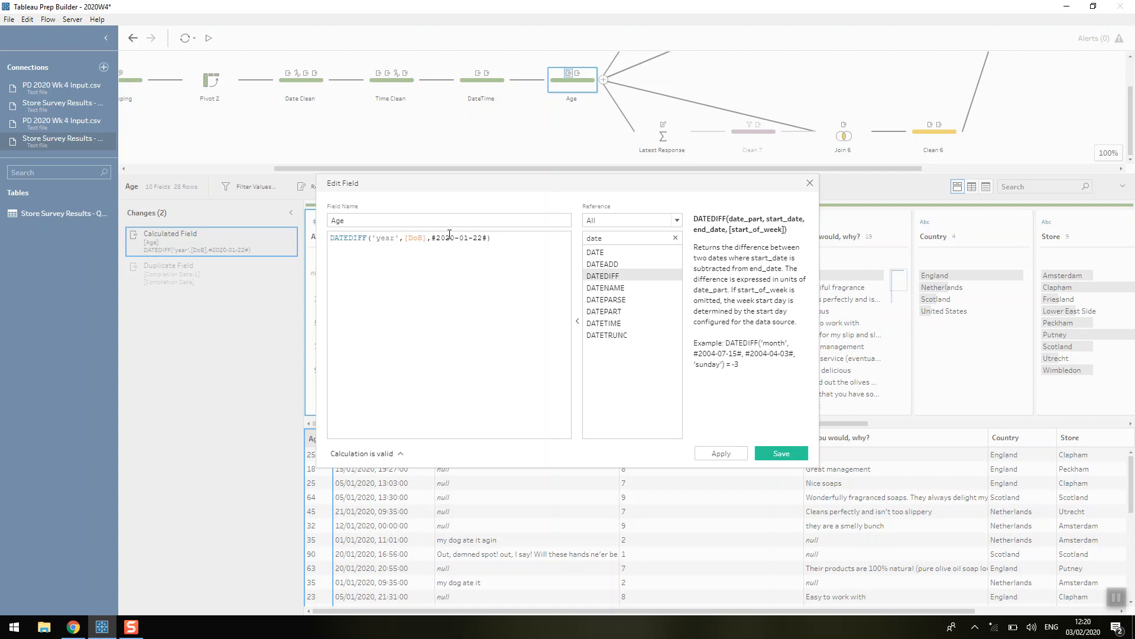
left_click(453, 235)
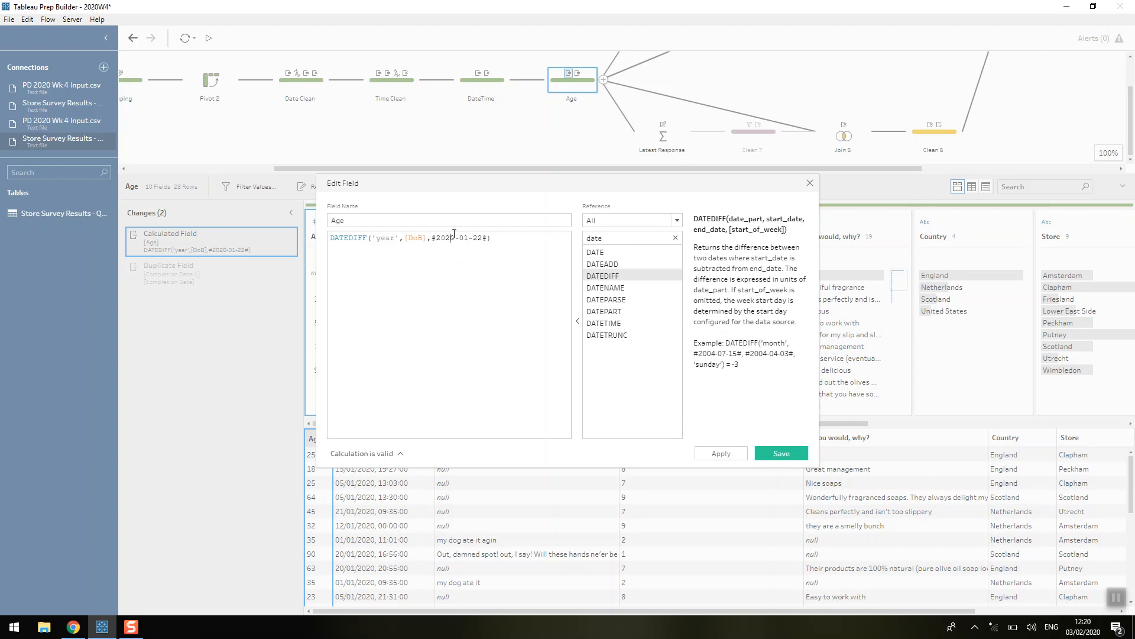
left_click(807, 187)
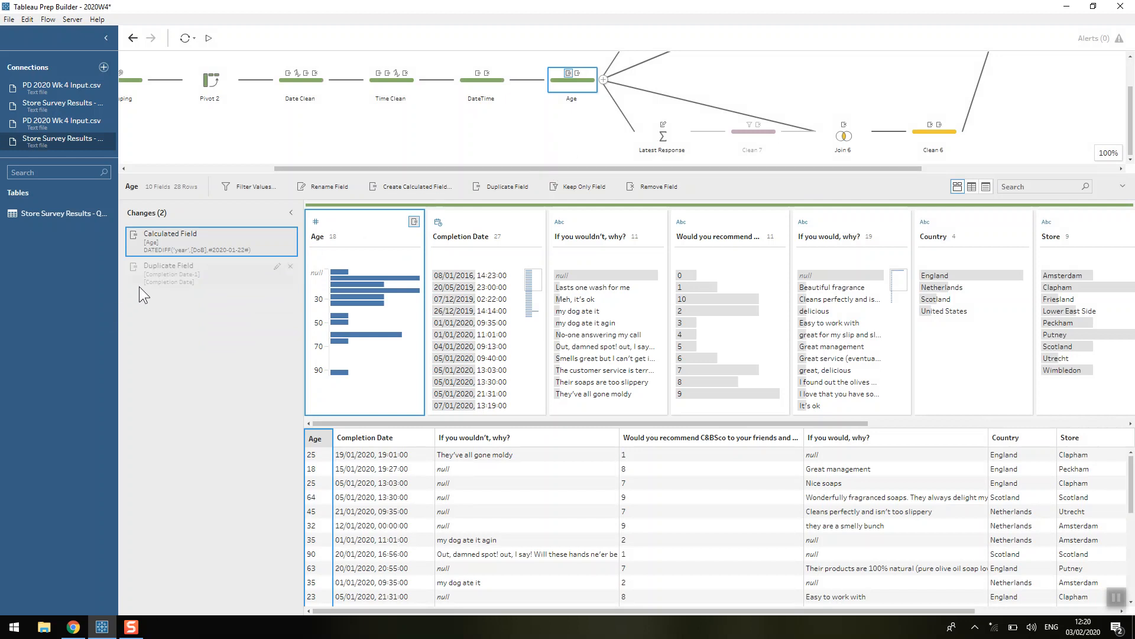
left_click(157, 282)
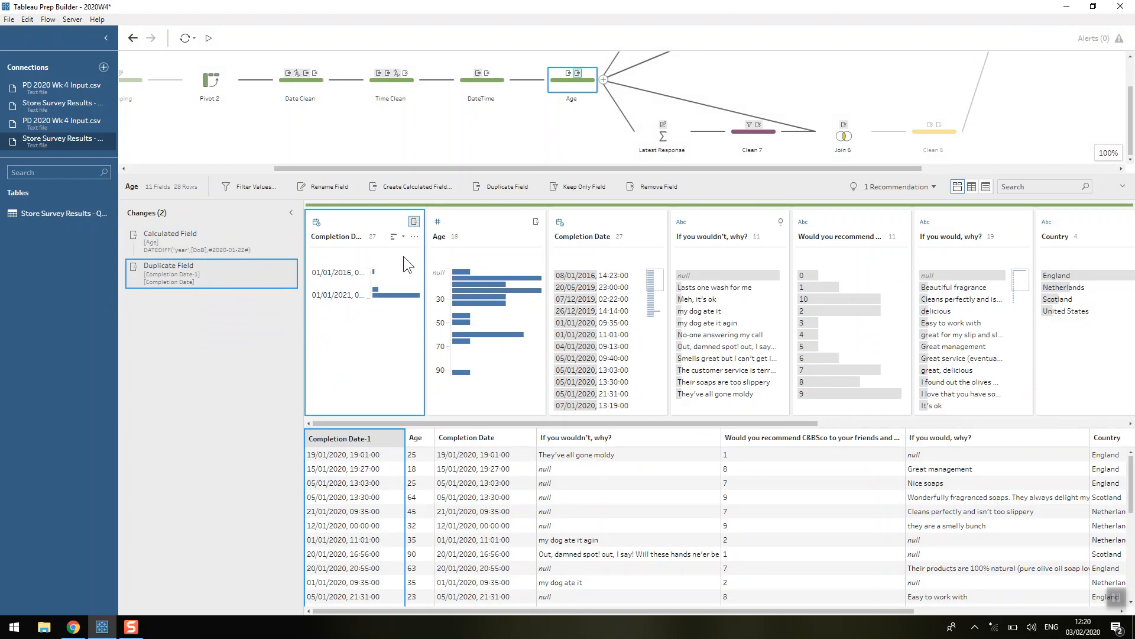
Enlarge the flow area to show both branches, and inspect the First Response aggregation's grouped fields and minimum date field.
left_click_drag(437, 173, 446, 268)
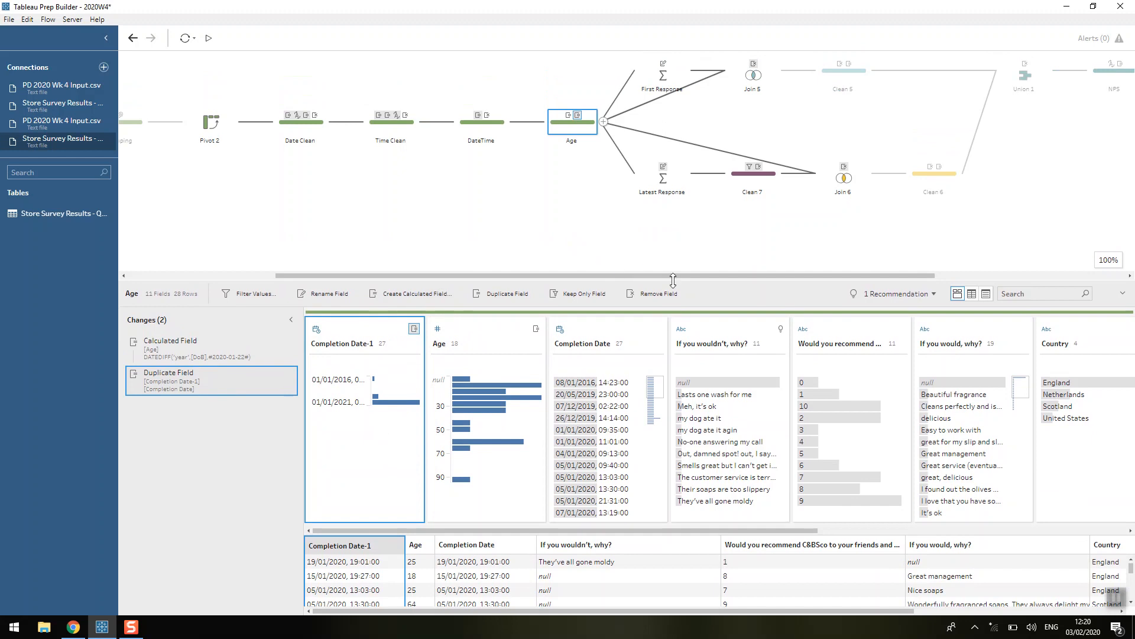
left_click_drag(673, 277, 777, 277)
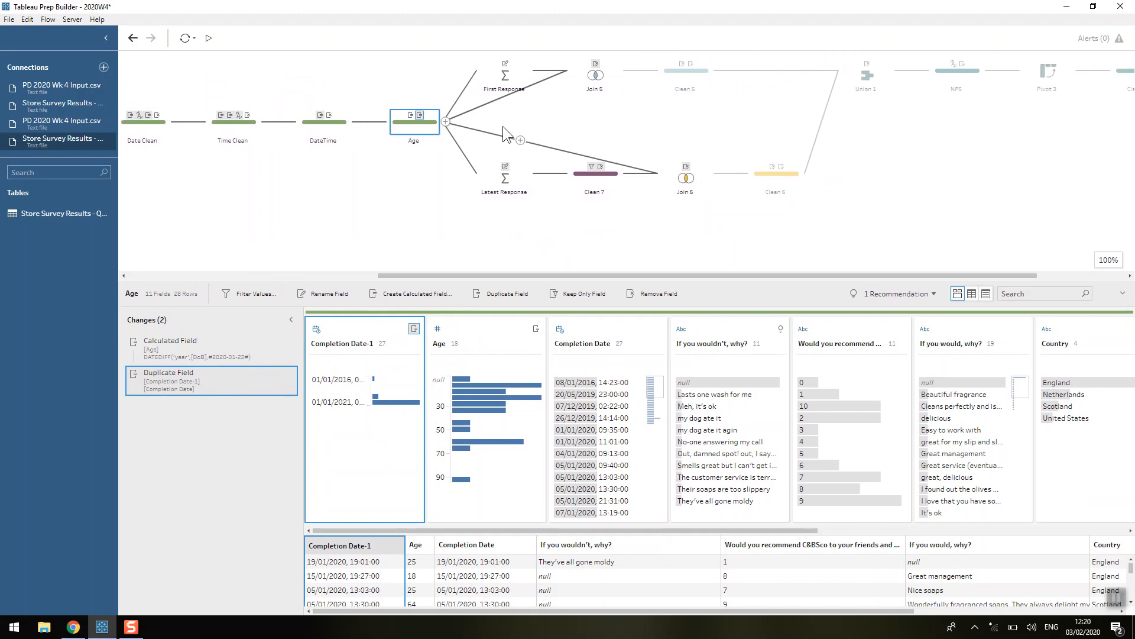
left_click(506, 78)
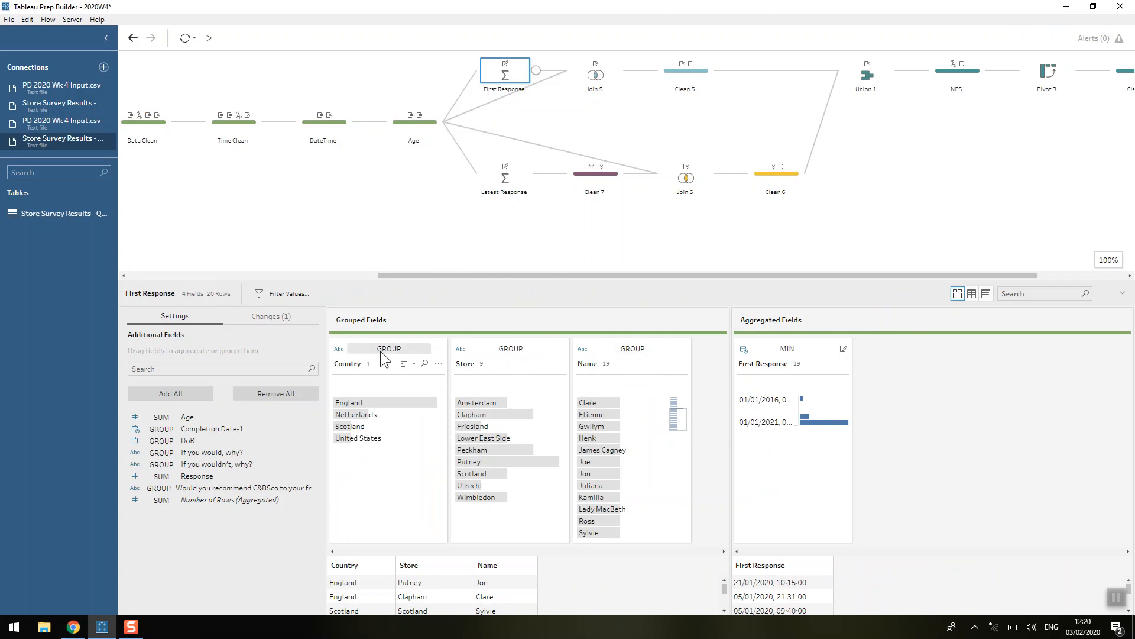
left_click(786, 369)
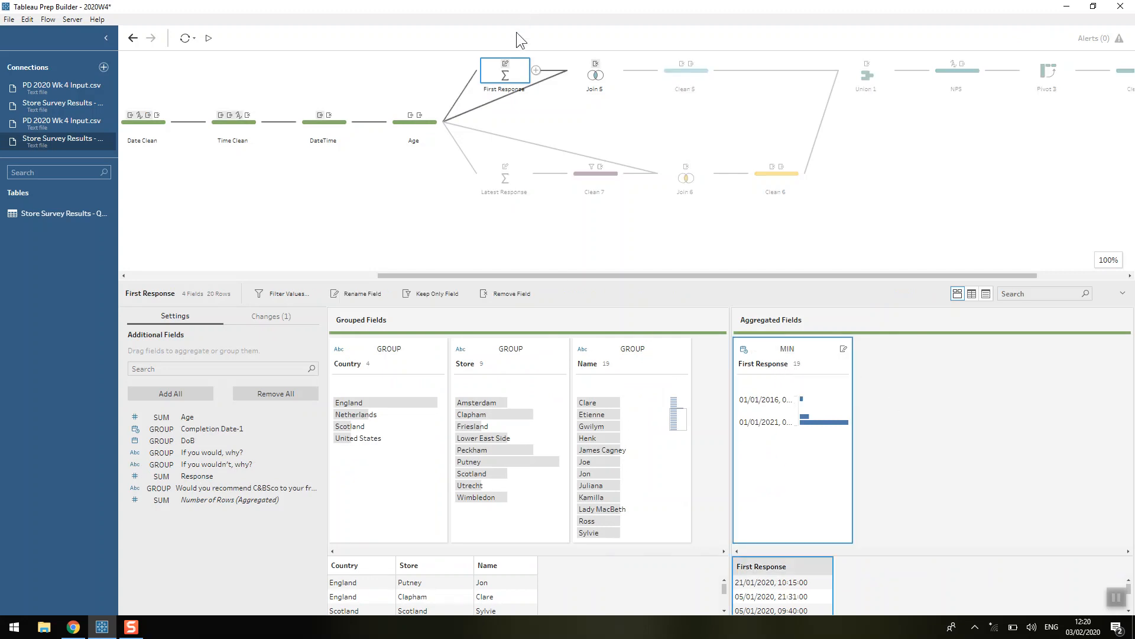
Review the Join 5 clauses and excluded Age rows, and view the Latest Response aggregation's grouped and aggregated fields.
left_click(585, 79)
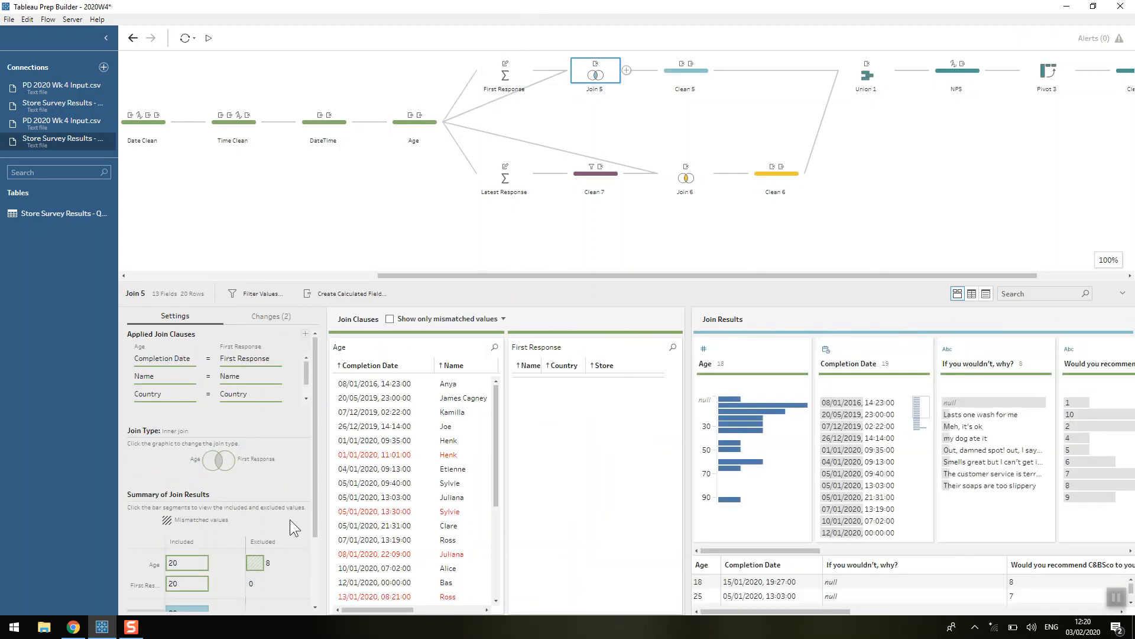
mouse_move(254, 563)
left_click(503, 177)
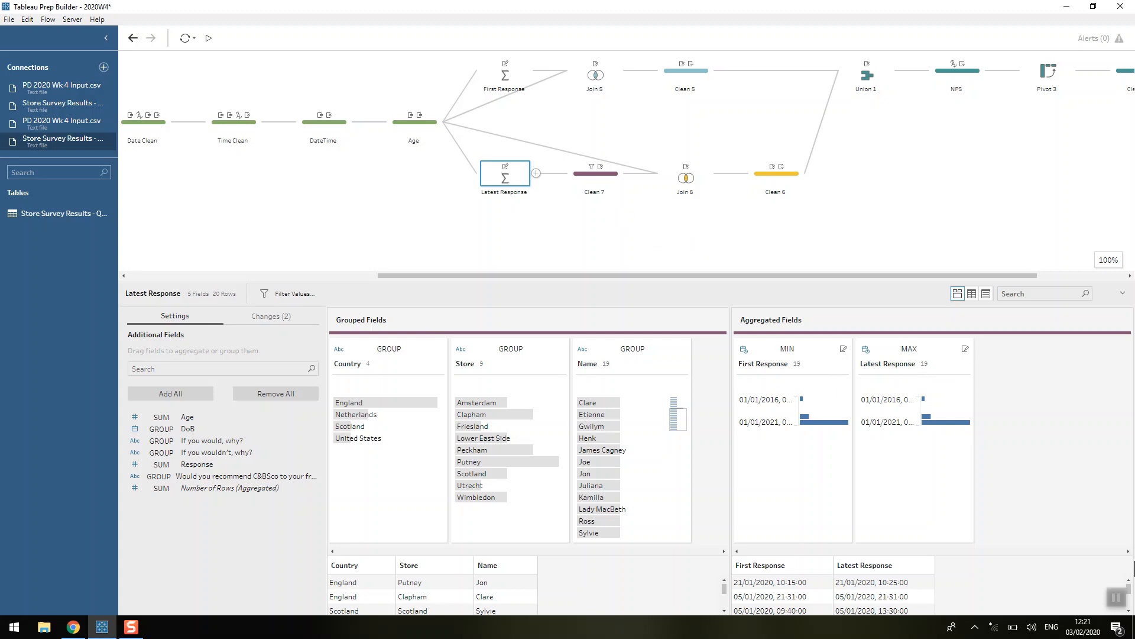
left_click(1116, 598)
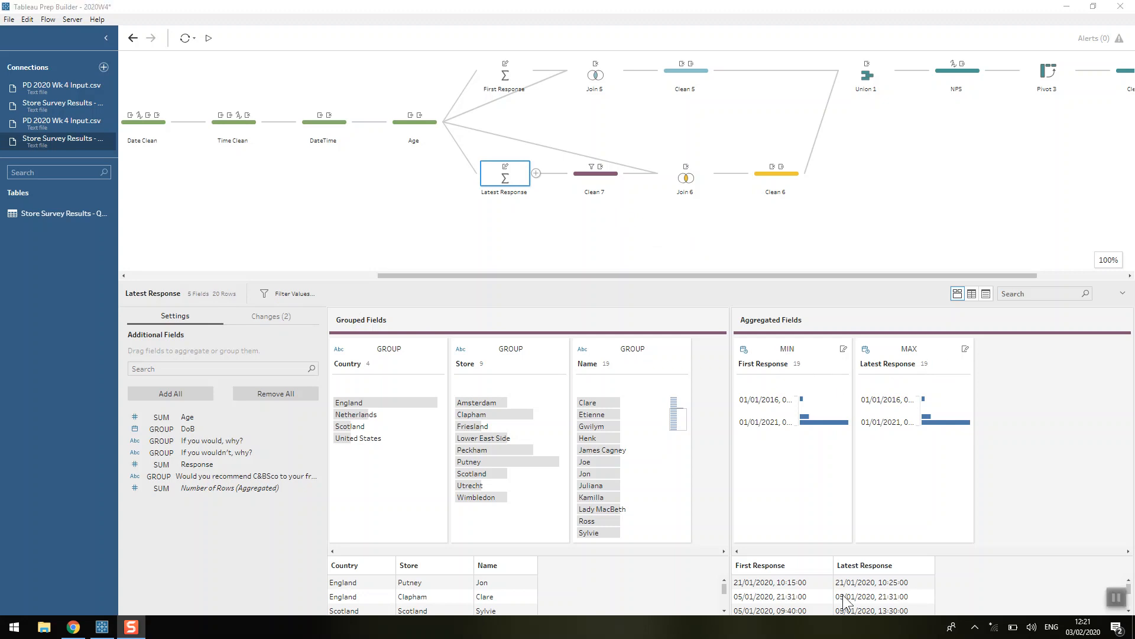
In the Clean 7 step, examine the filter comparing First Response with Latest Response, leaving its calculation unchanged.
left_click(606, 183)
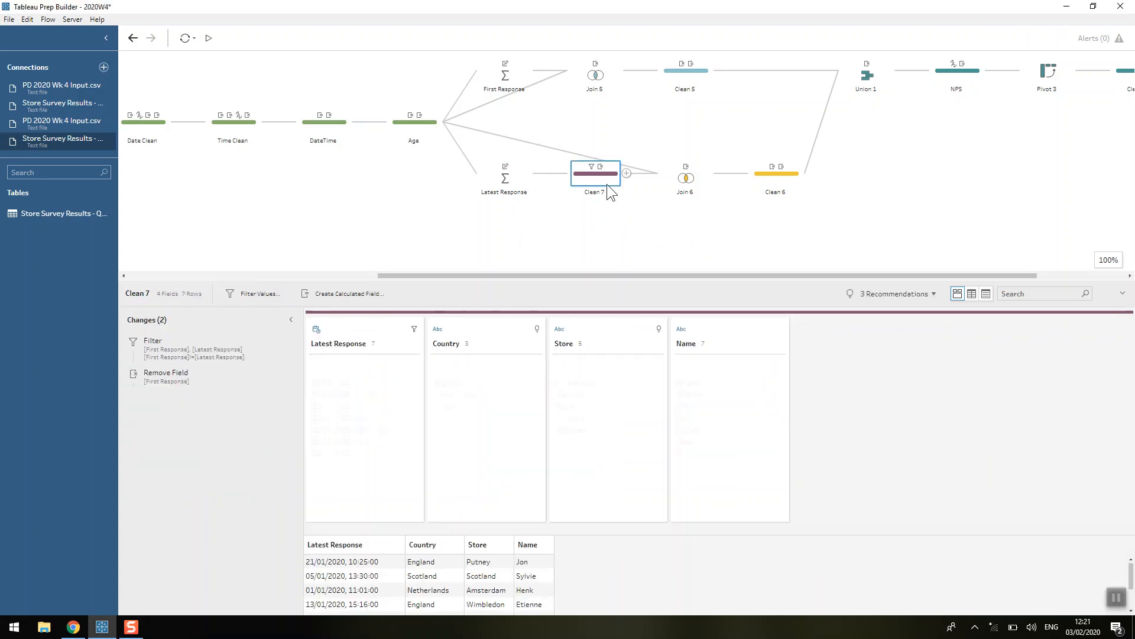
double_click(192, 343)
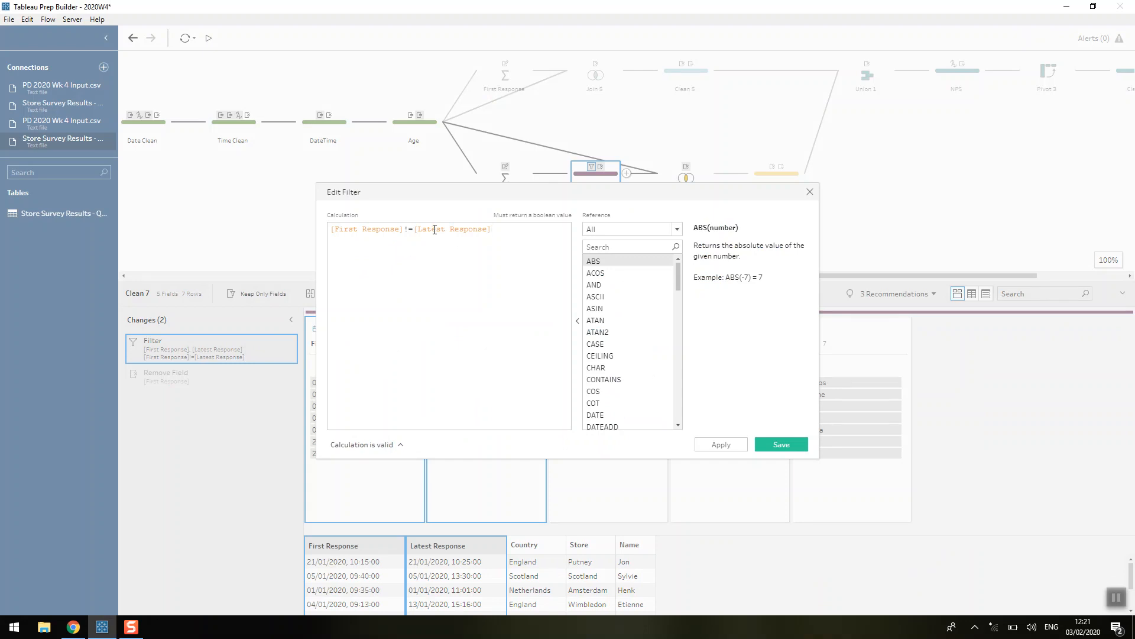
left_click(810, 193)
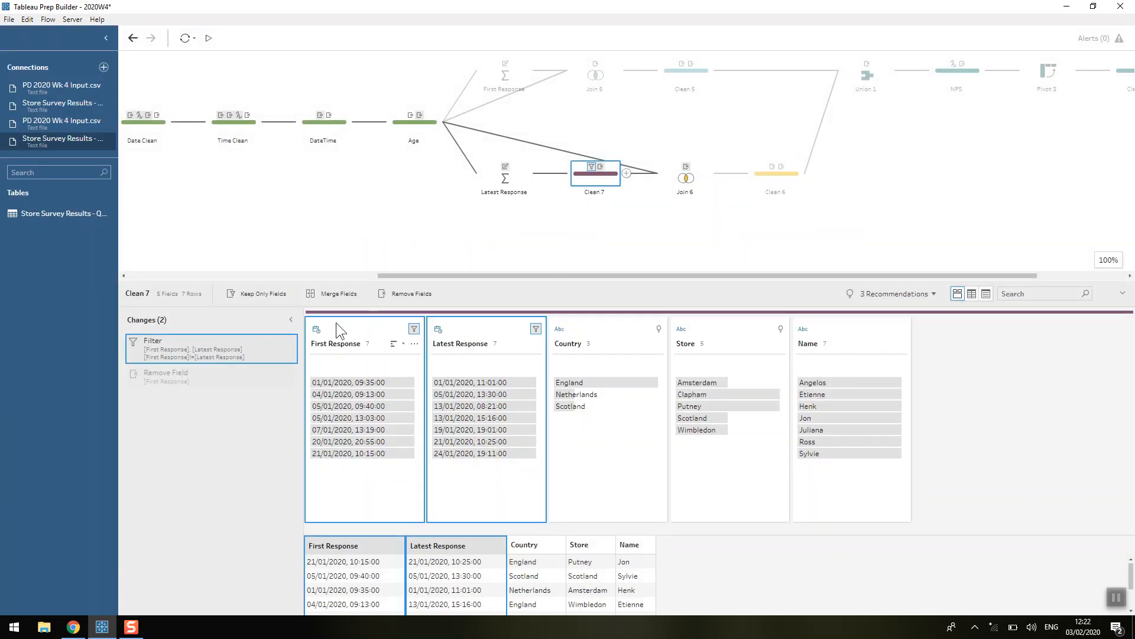
Review the Join 6 clauses, the Clean 6 changes with the "Latest" Result field, and the combined branches in Union 1.
left_click(669, 169)
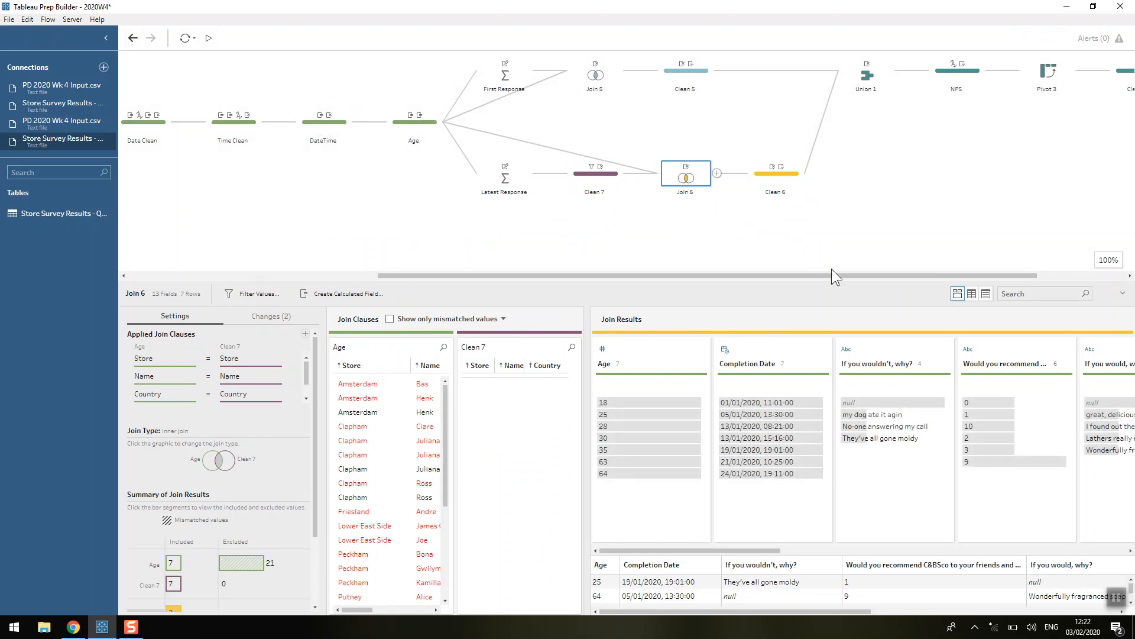
left_click_drag(502, 277, 622, 277)
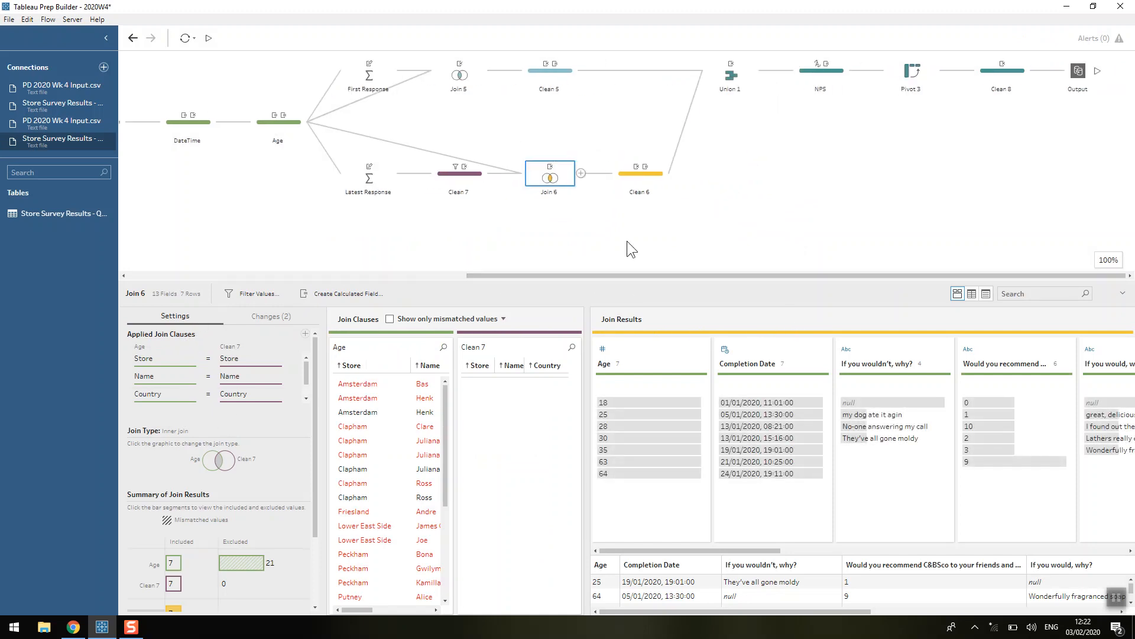
left_click(641, 182)
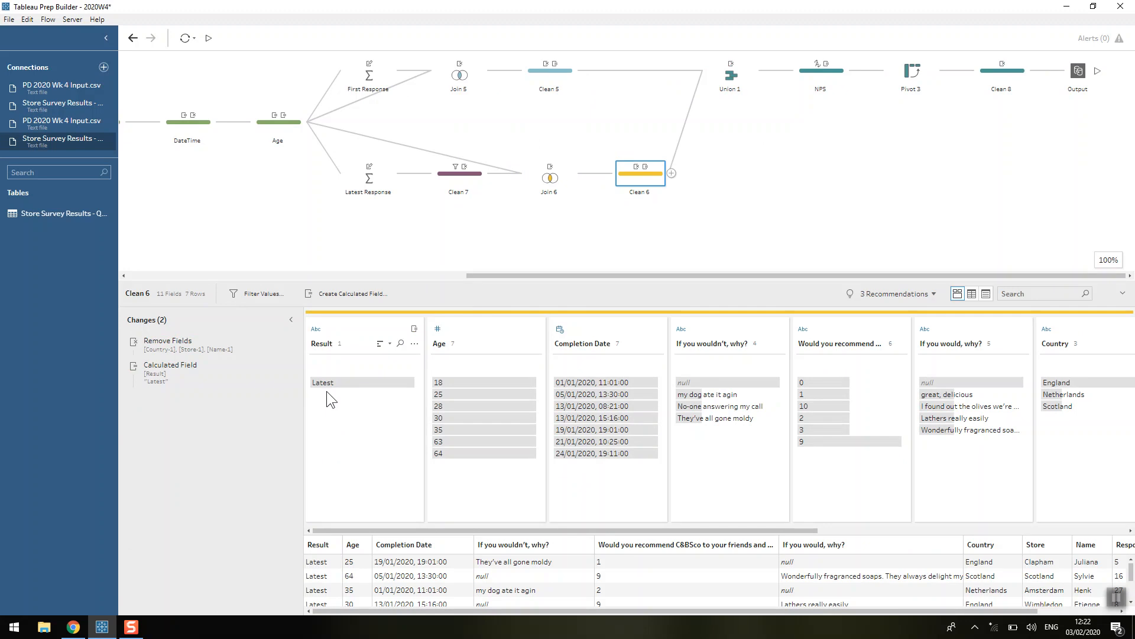
left_click(729, 73)
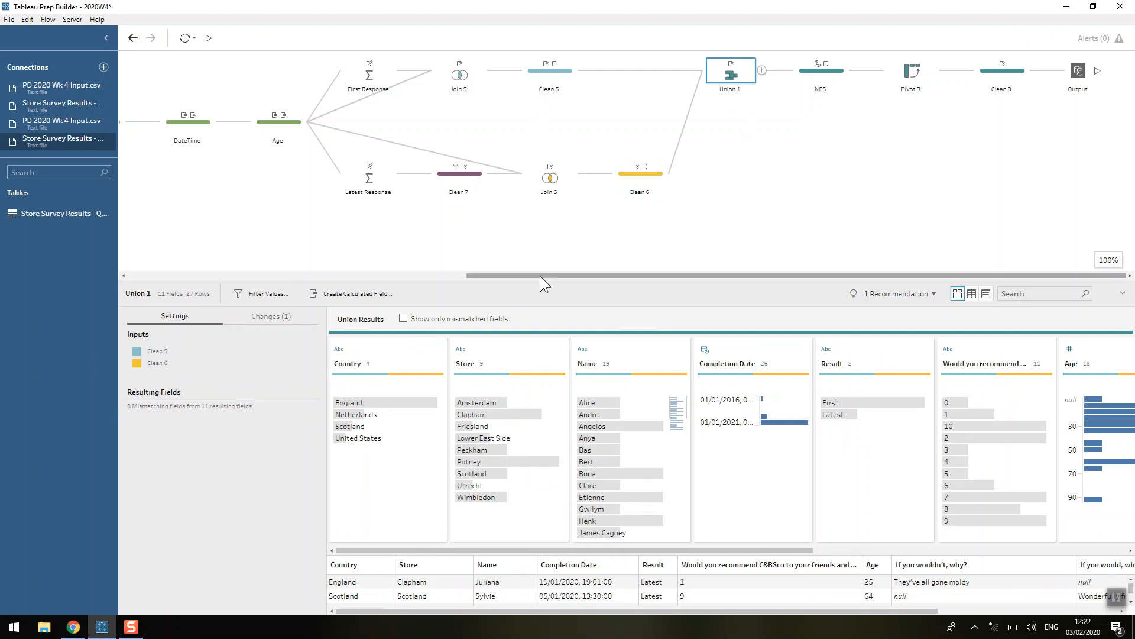
left_click_drag(540, 276, 194, 281)
left_click(209, 122)
left_click(186, 120)
left_click(199, 122)
left_click(214, 137)
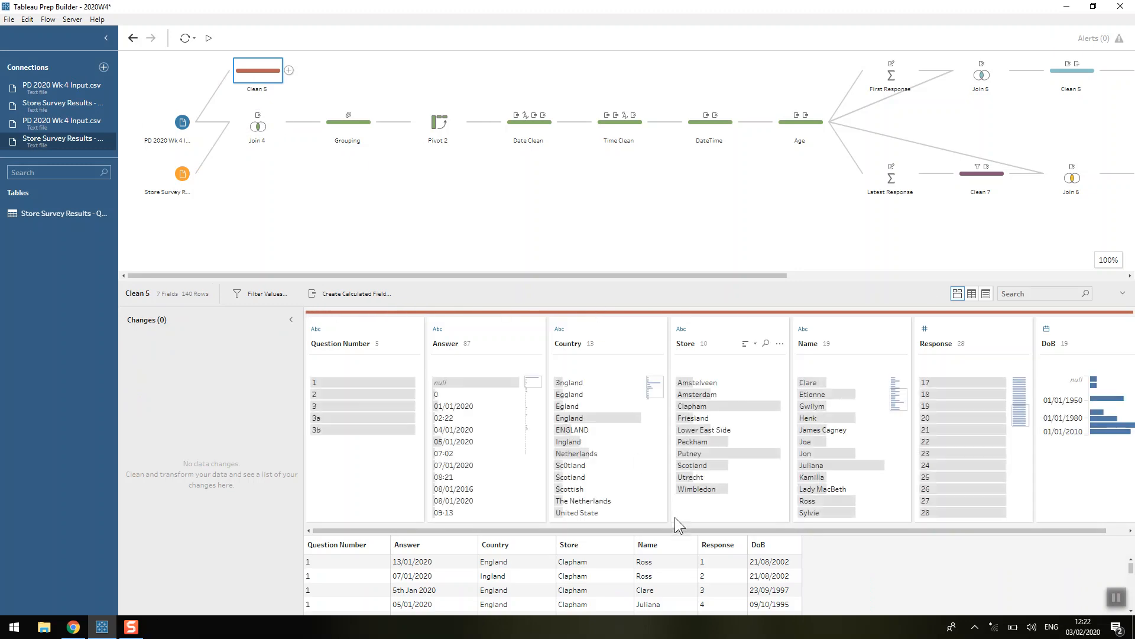
left_click_drag(680, 528, 712, 527)
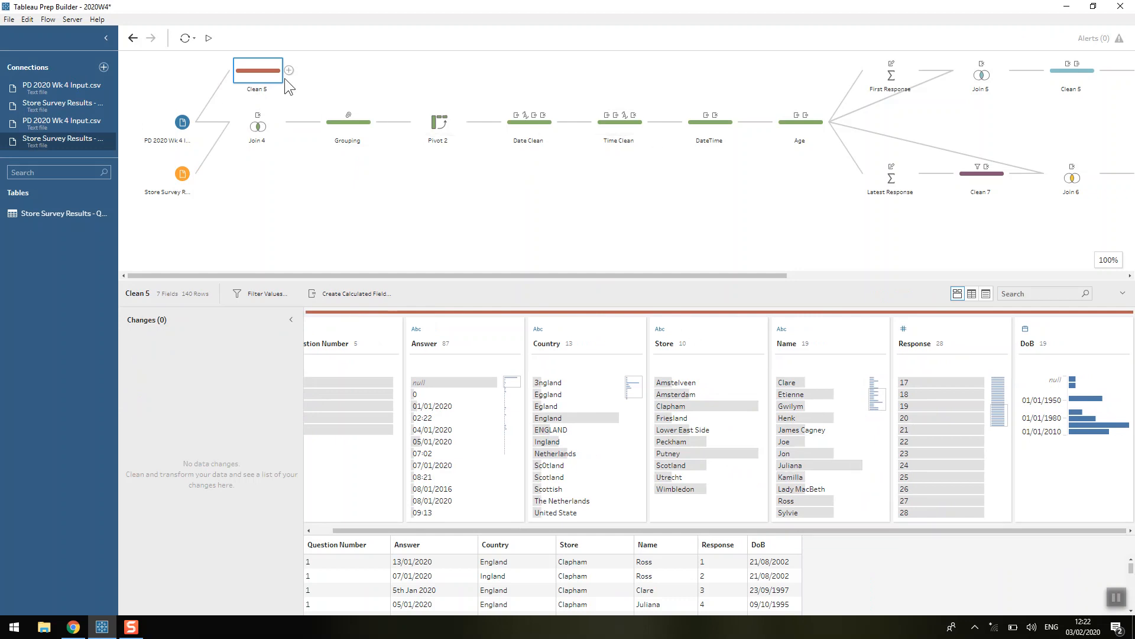
key("Delete")
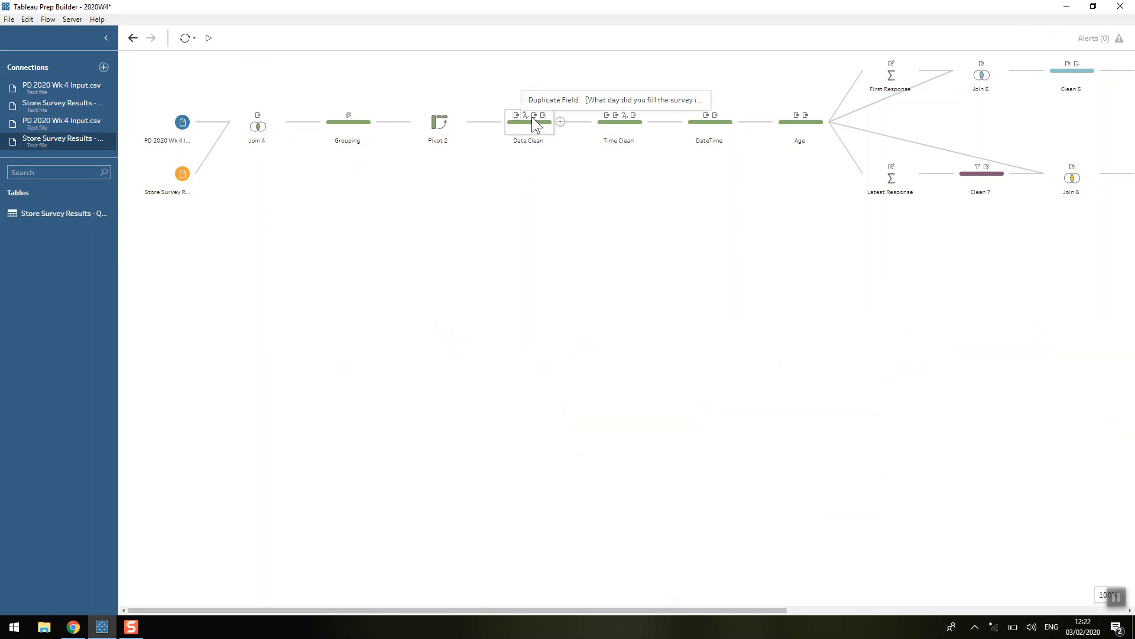
Add a cleaning branch after Date Clean and highlight a repeat respondent in the Name field to compare their survey responses.
left_click(559, 122)
left_click(588, 139)
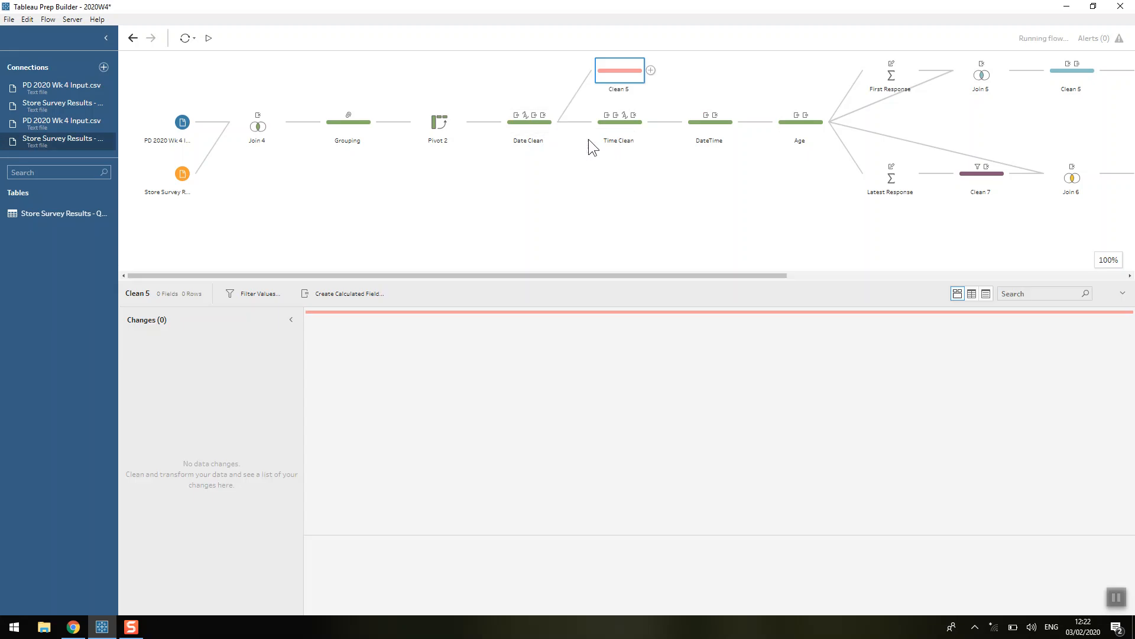
left_click_drag(589, 530, 843, 527)
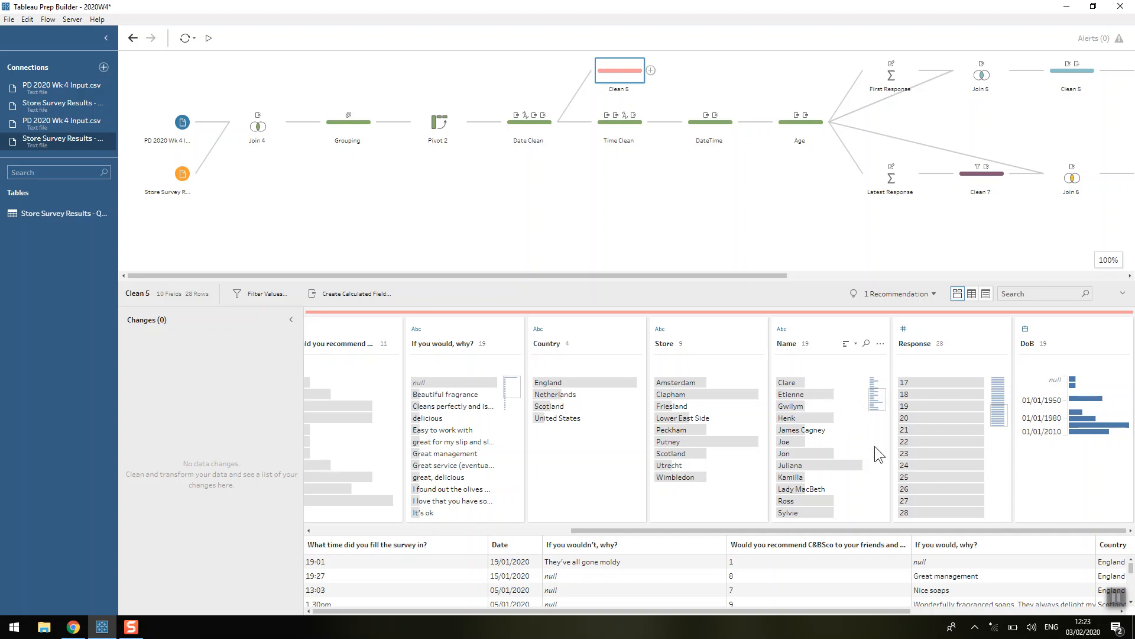
left_click(864, 464)
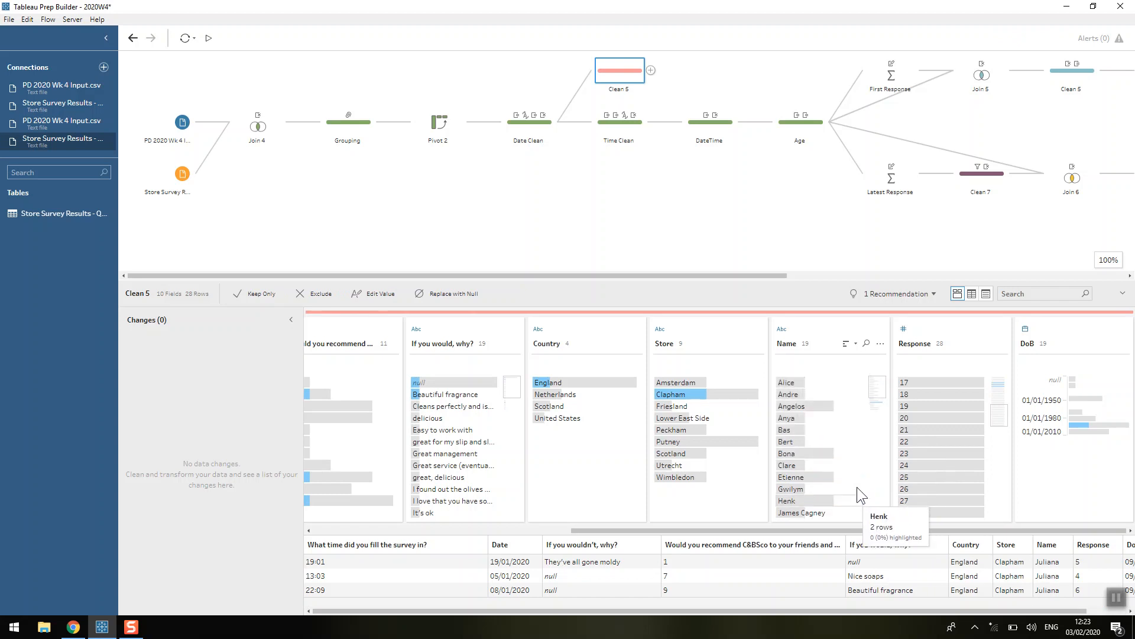
Revisit Union 1, and in the NPS step examine the type change and the calculation for Detractor, Passive and Promoter.
left_click(790, 275)
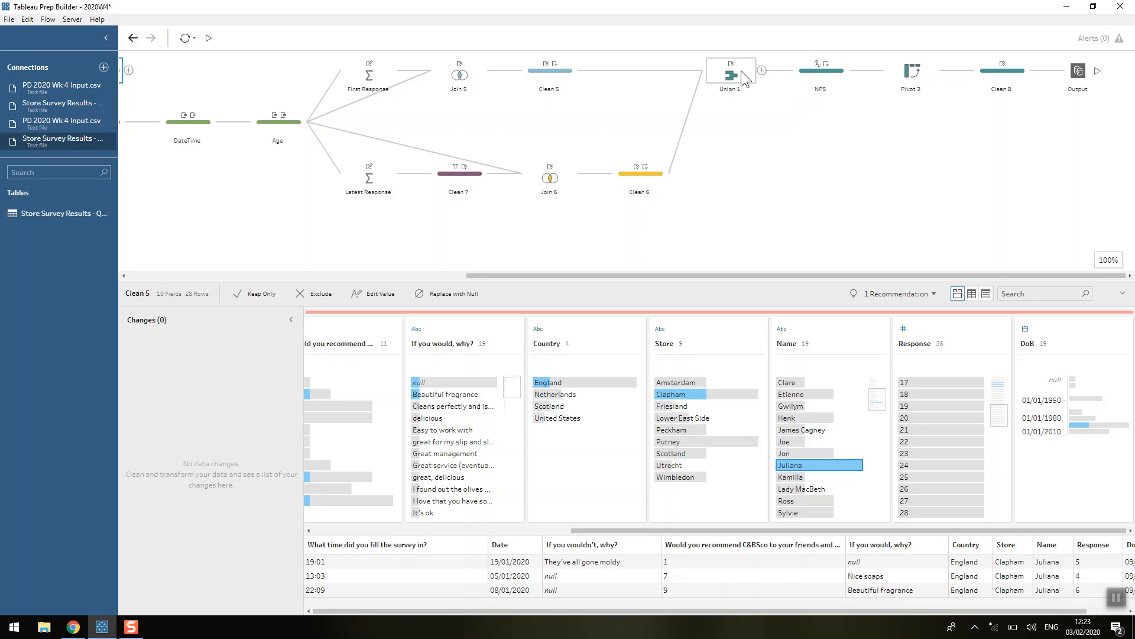
left_click(742, 77)
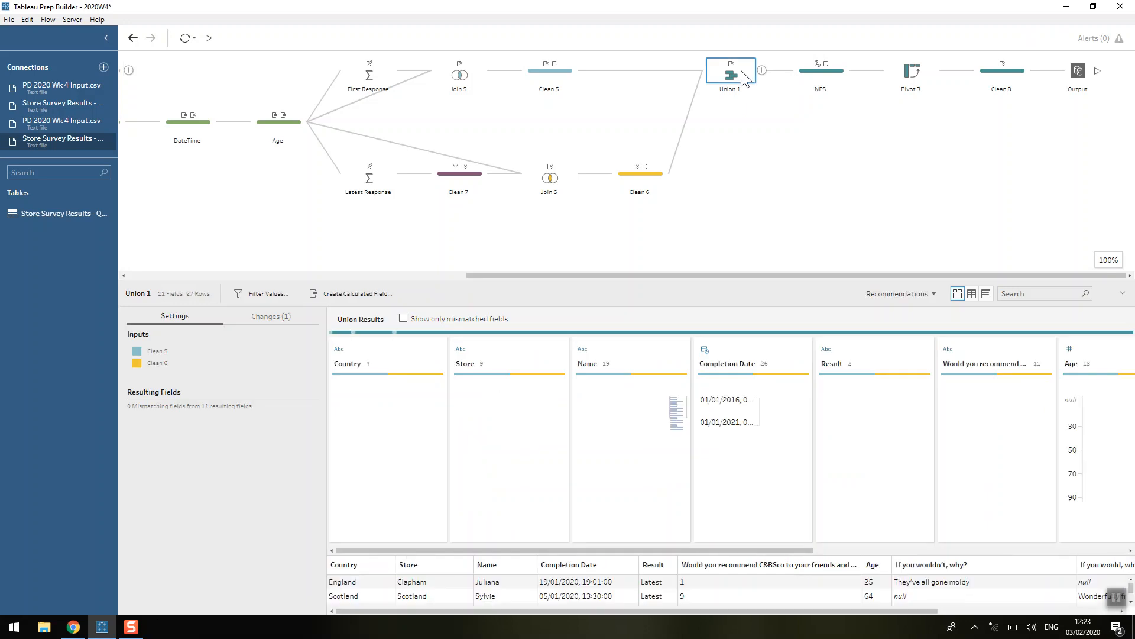
left_click(838, 70)
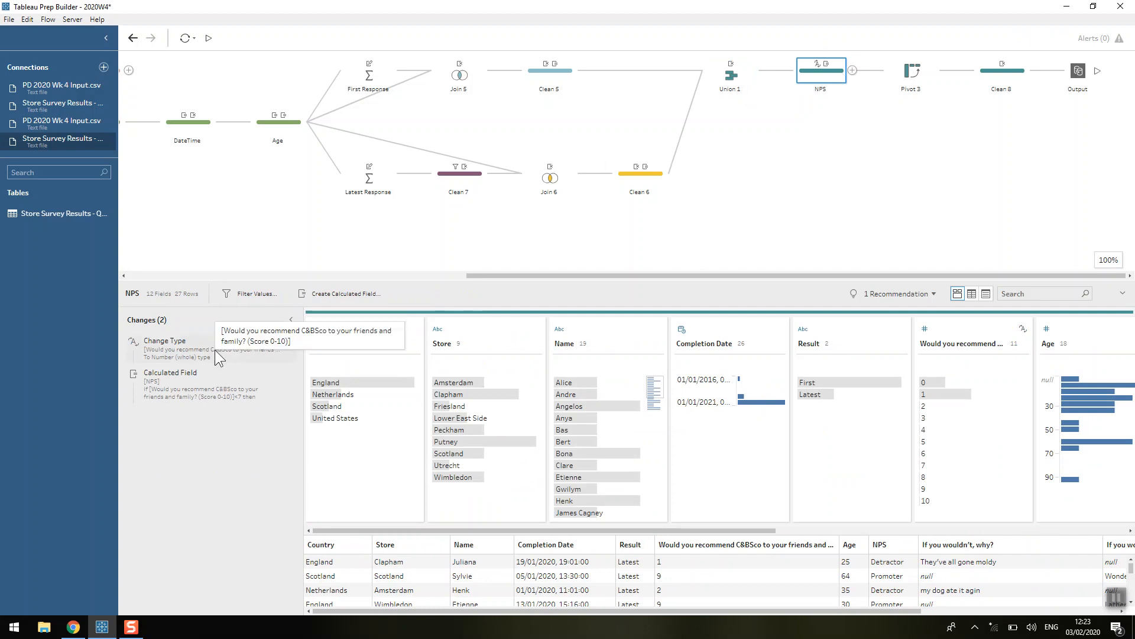
double_click(204, 395)
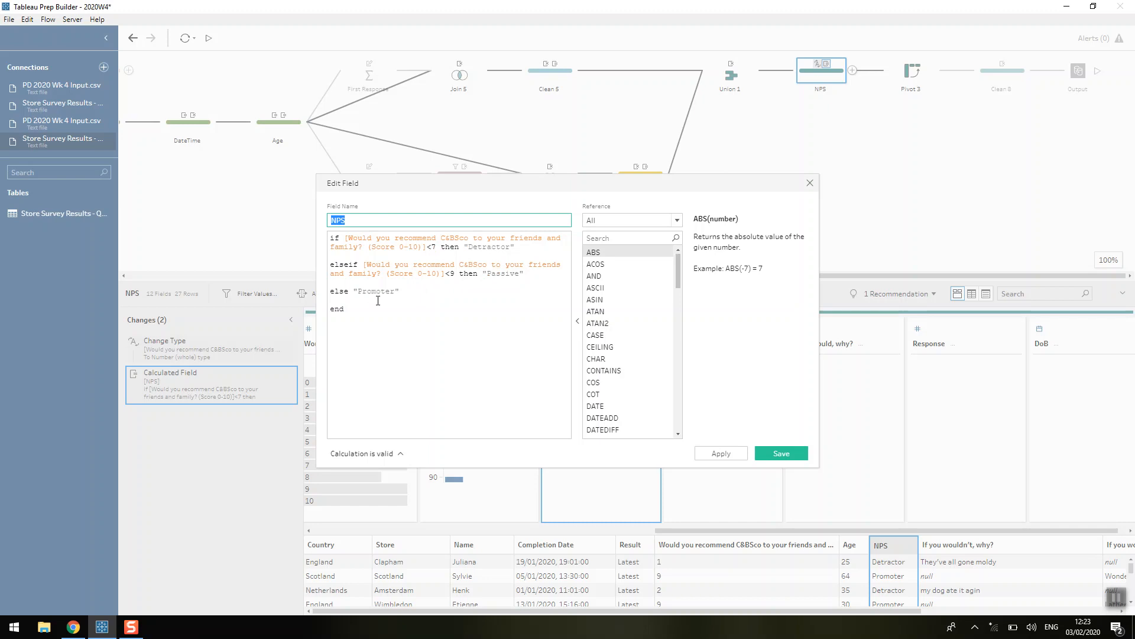
left_click(810, 183)
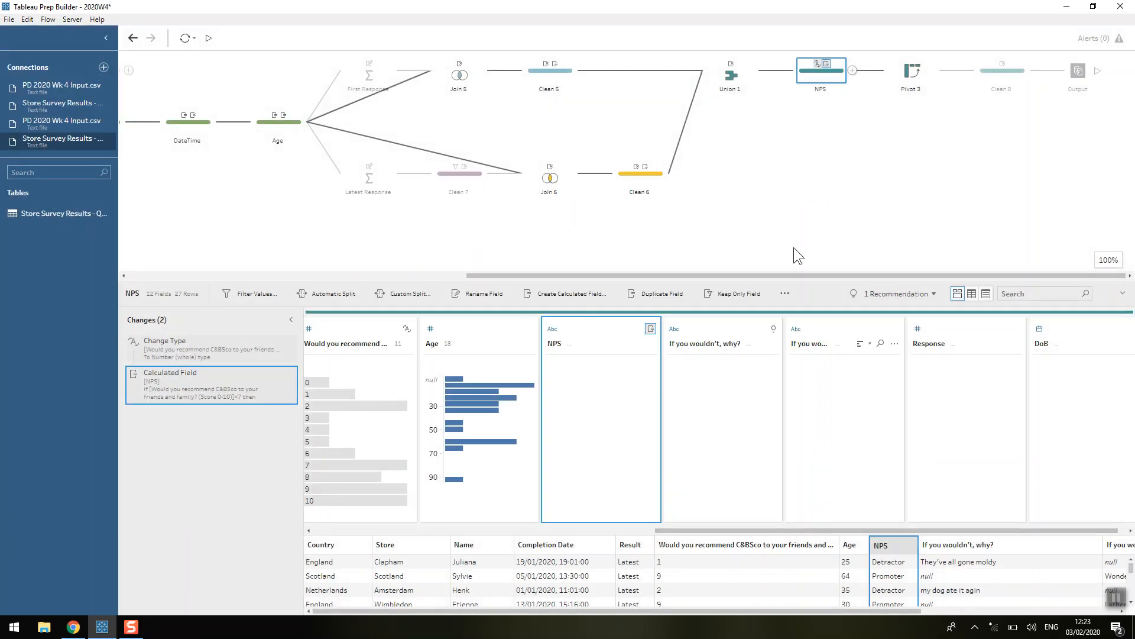
Enlarge the data area of the NPS step and look through the rows to check the assigned NPS categories.
left_click_drag(789, 280, 789, 225)
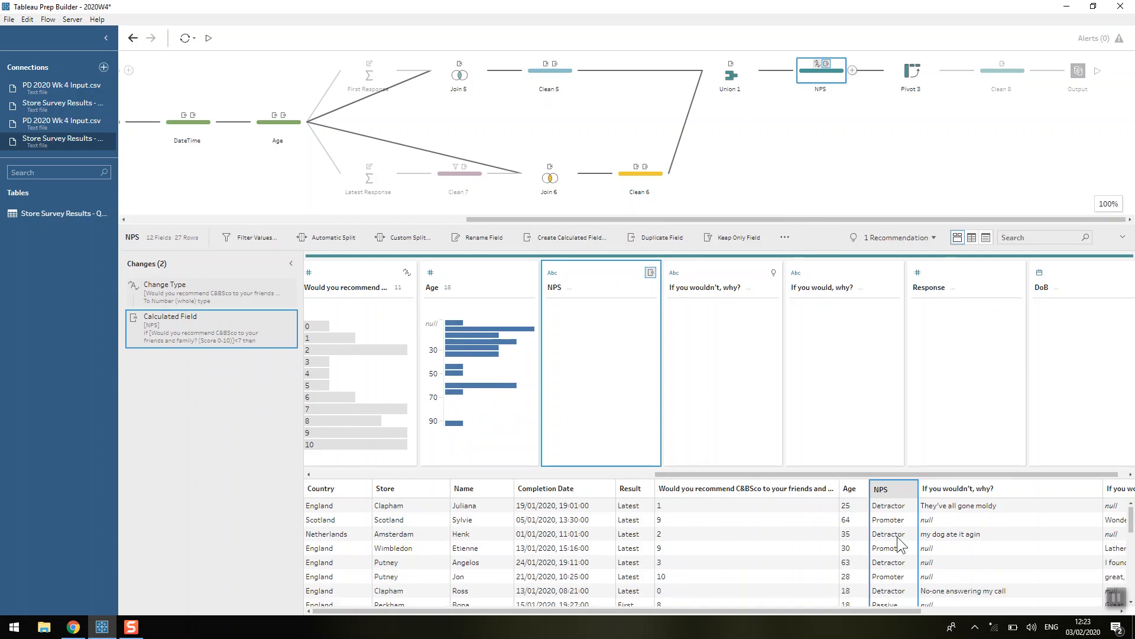
scroll(901, 529, "down", 5)
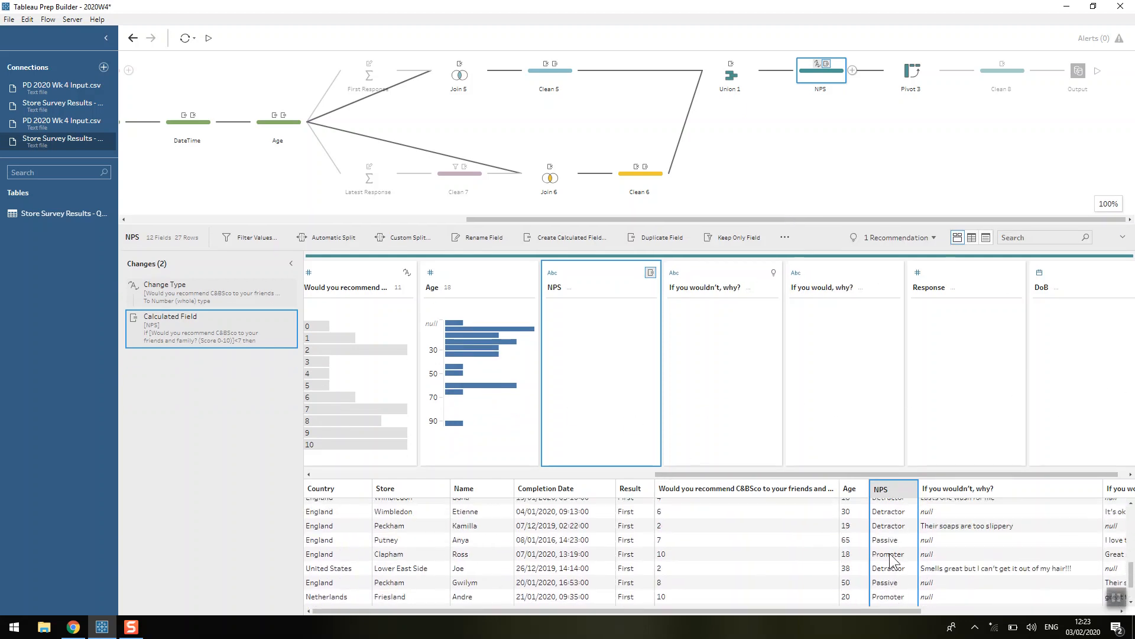
scroll(893, 559, "up", 5)
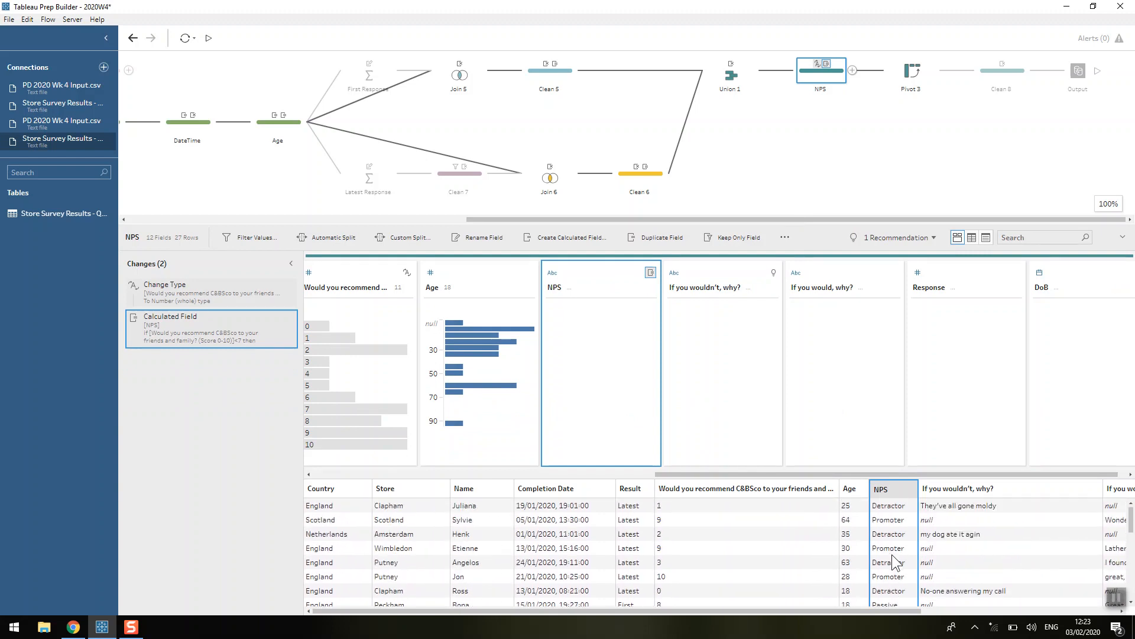
Review Pivot 3's rows-to-columns setup on NPS with its Promoter, Detractor and Passive columns, and Clean 8's Remove Field change.
left_click(923, 71)
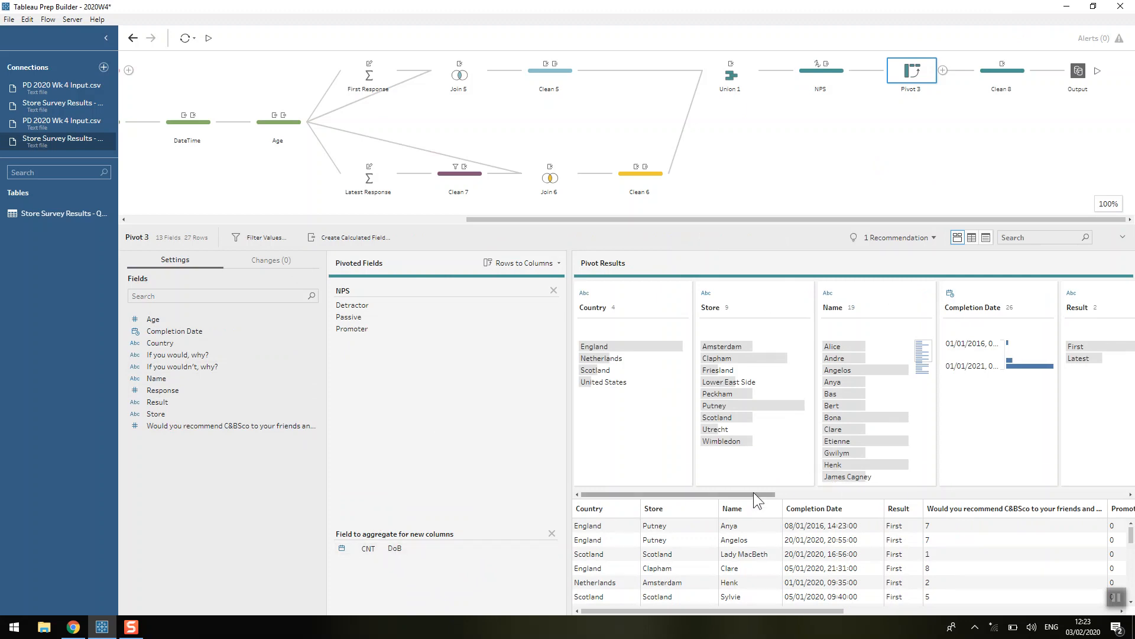
left_click_drag(753, 493, 757, 493)
left_click_drag(769, 609, 915, 612)
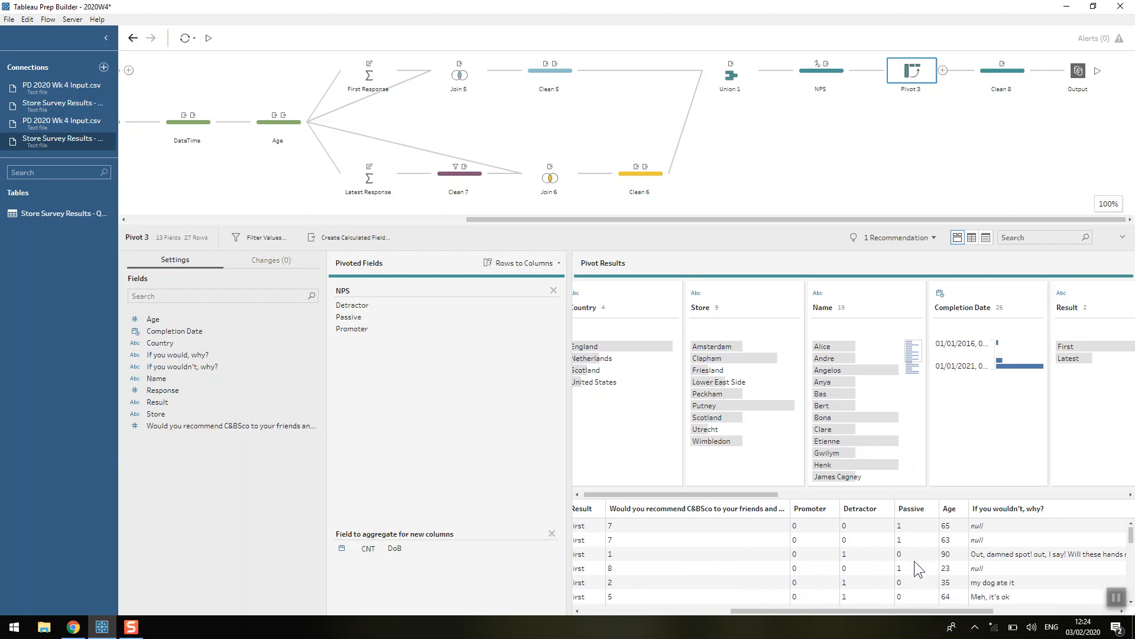
left_click(989, 78)
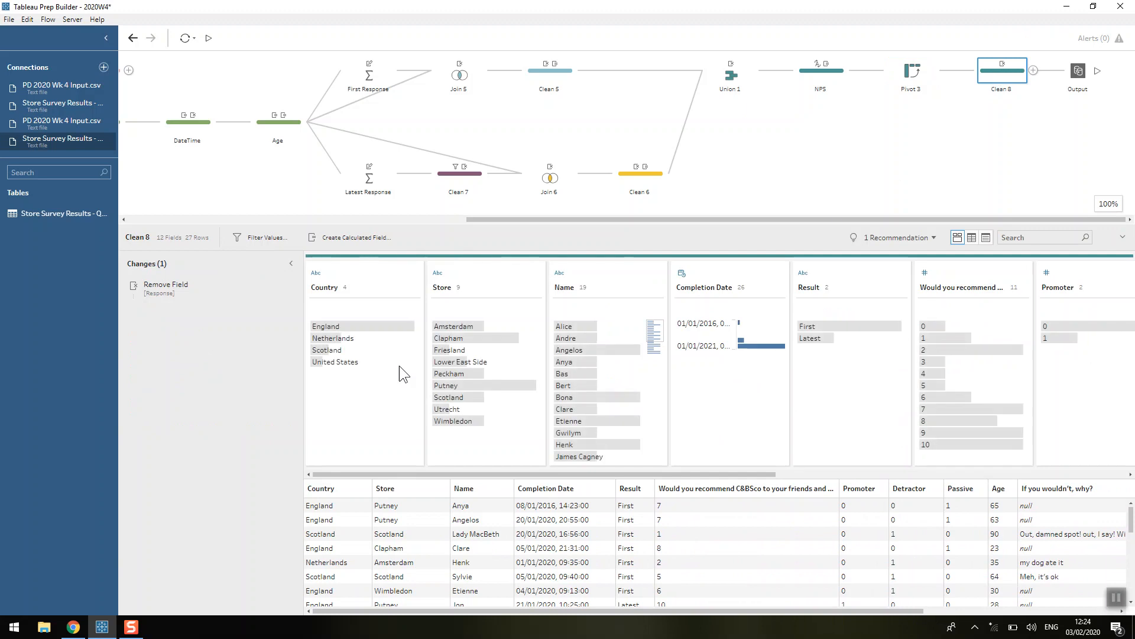
left_click_drag(700, 612, 670, 609)
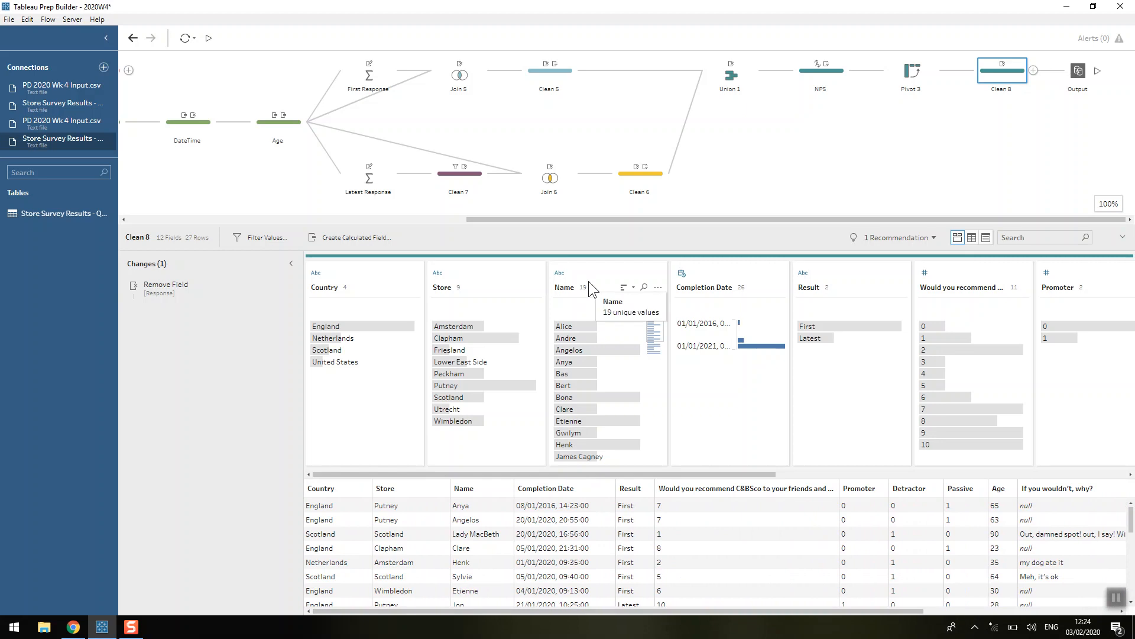